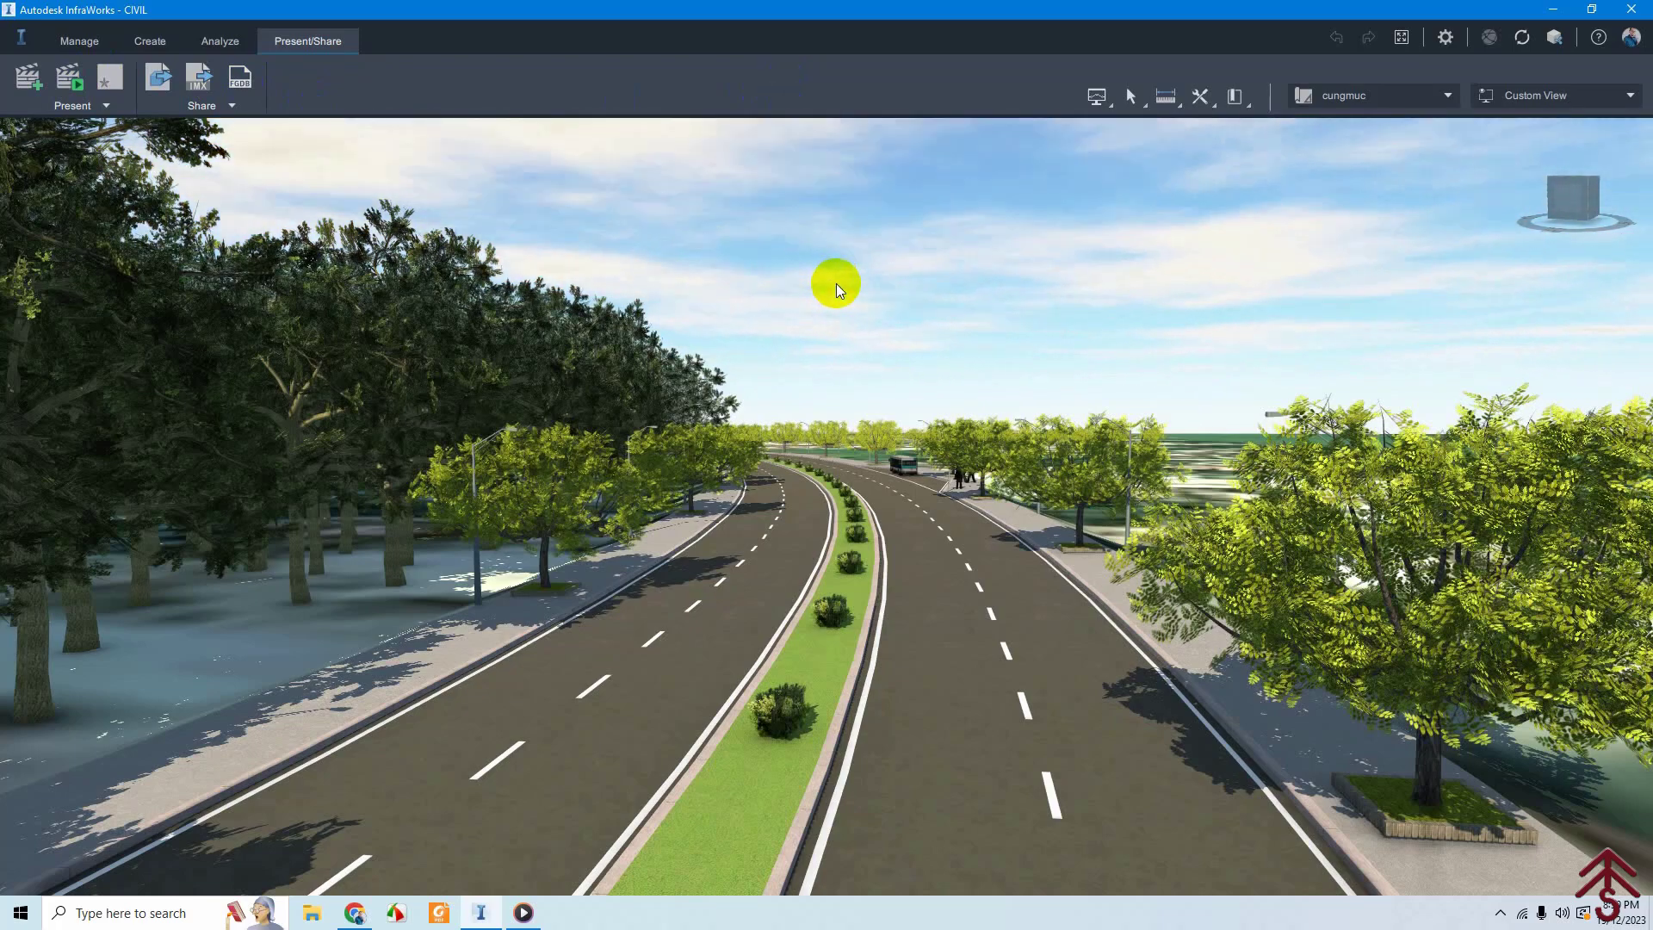
# Orbit the camera higher so the road runs left and the terrain shows on the right.
pyautogui.moveTo(835, 282)
pyautogui.keyDown('shift'); pyautogui.mouseDown(button='middle')
pyautogui.moveTo(958, 324)
pyautogui.moveTo(849, 384)
pyautogui.moveTo(729, 394)
pyautogui.mouseUp(button='middle'); pyautogui.keyUp('shift')
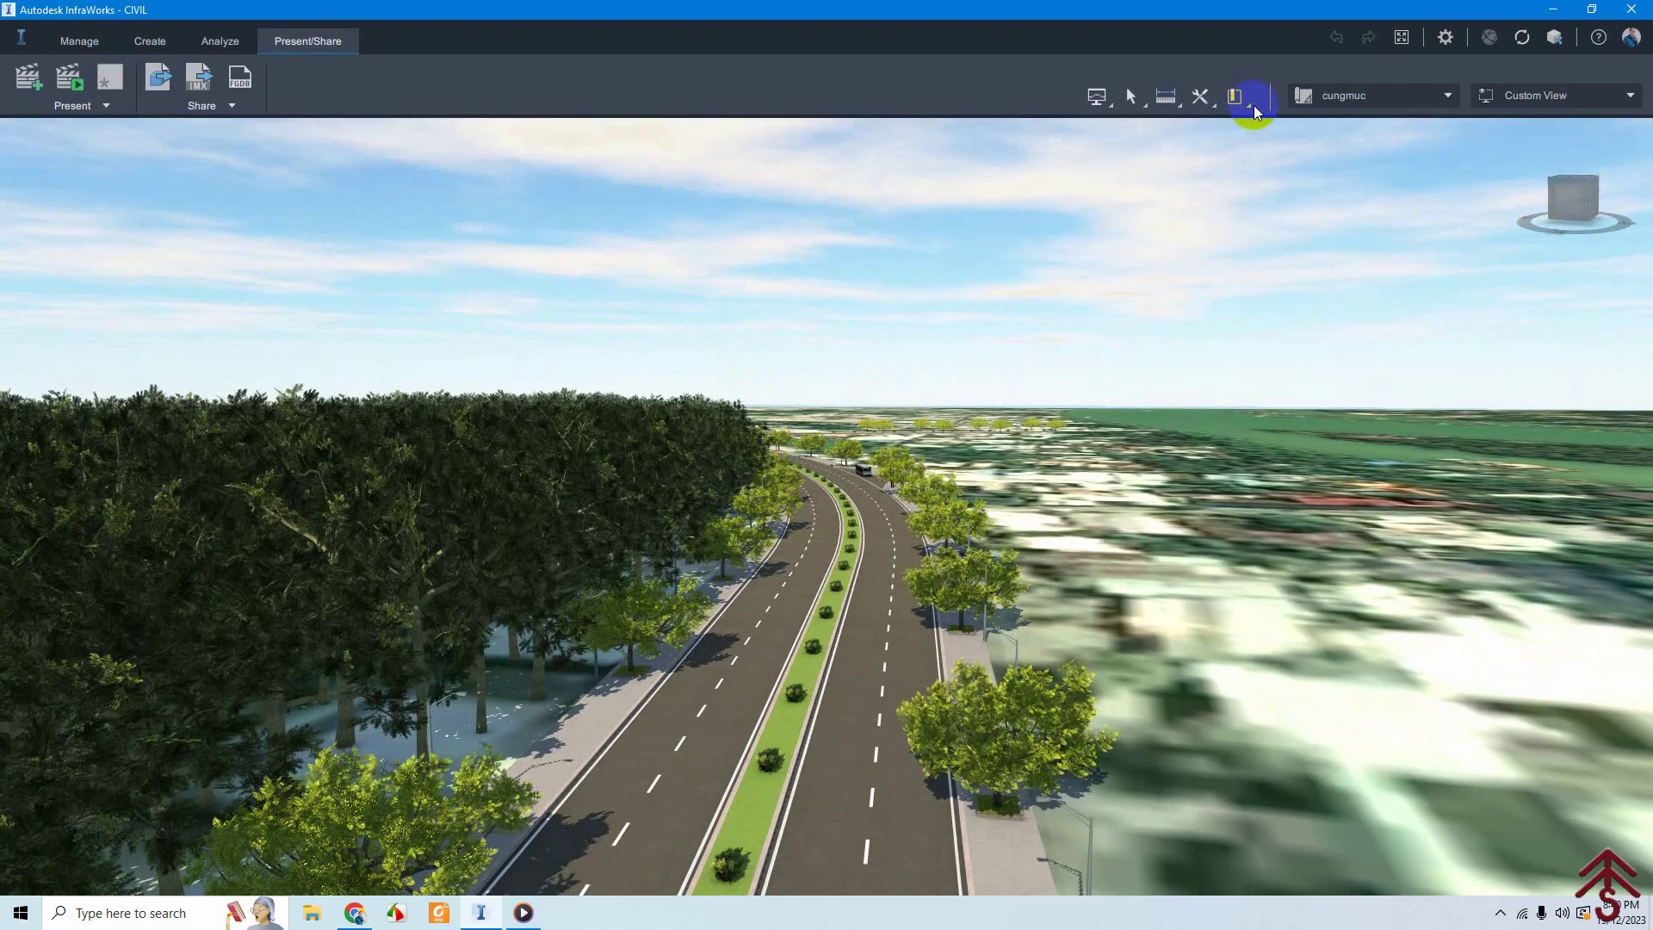
# Fly through the GOC7, GOC 5, goc 3, GOC2 and low horizon bookmark viewpoints.
pyautogui.click(1249, 106)
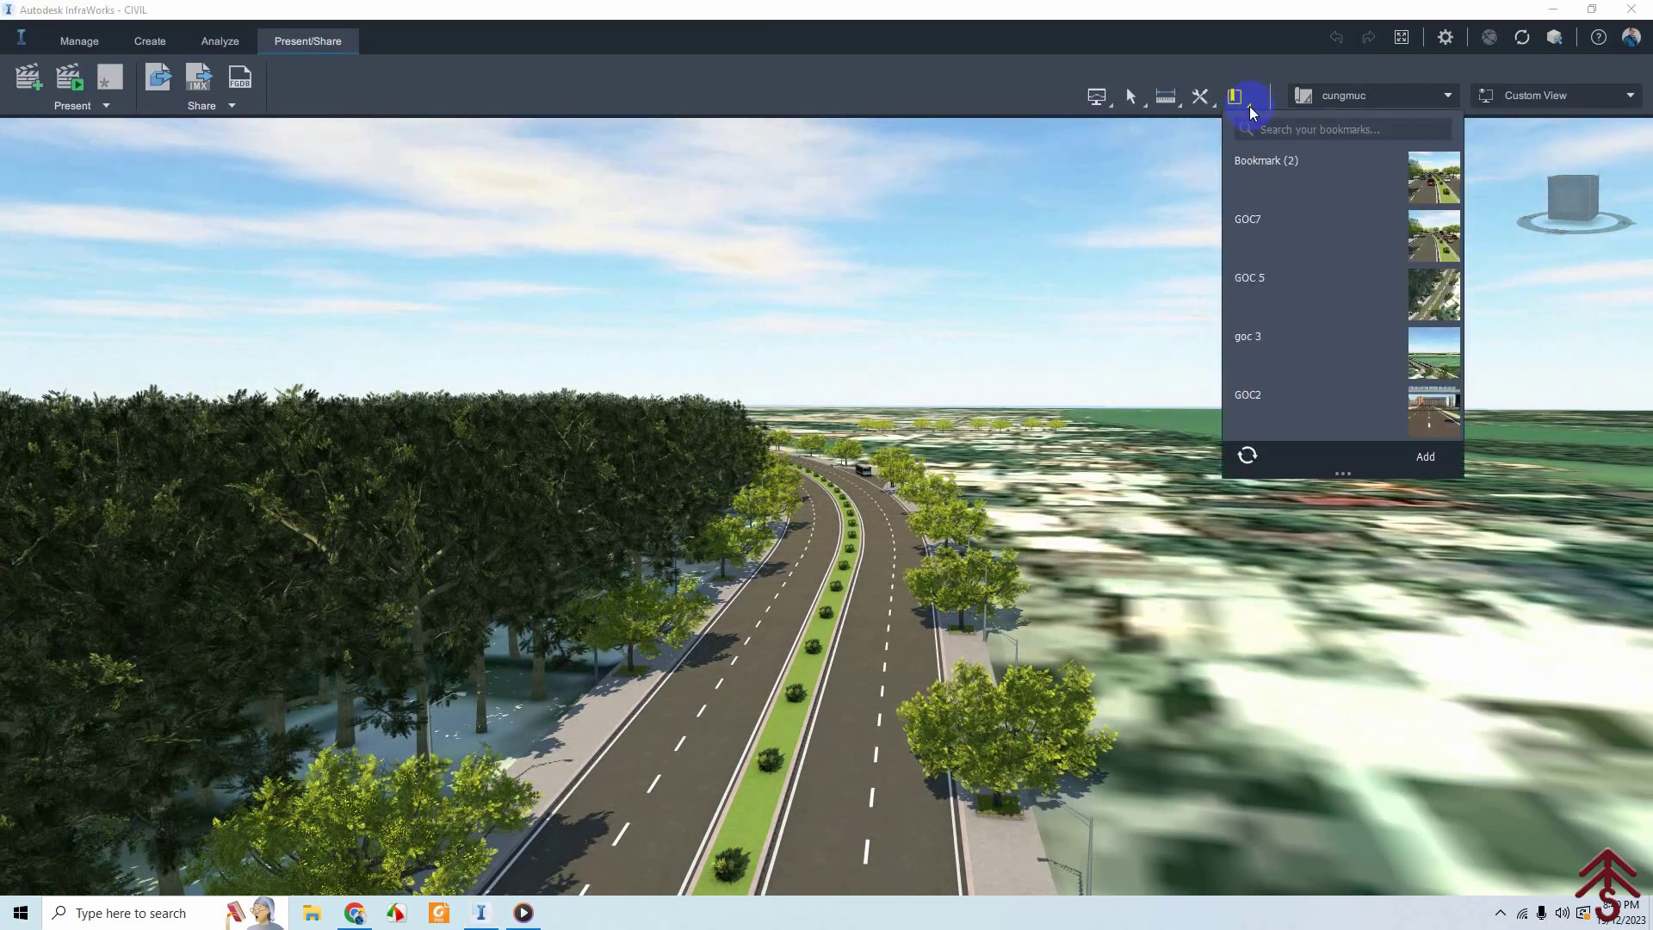
pyautogui.click(1256, 105)
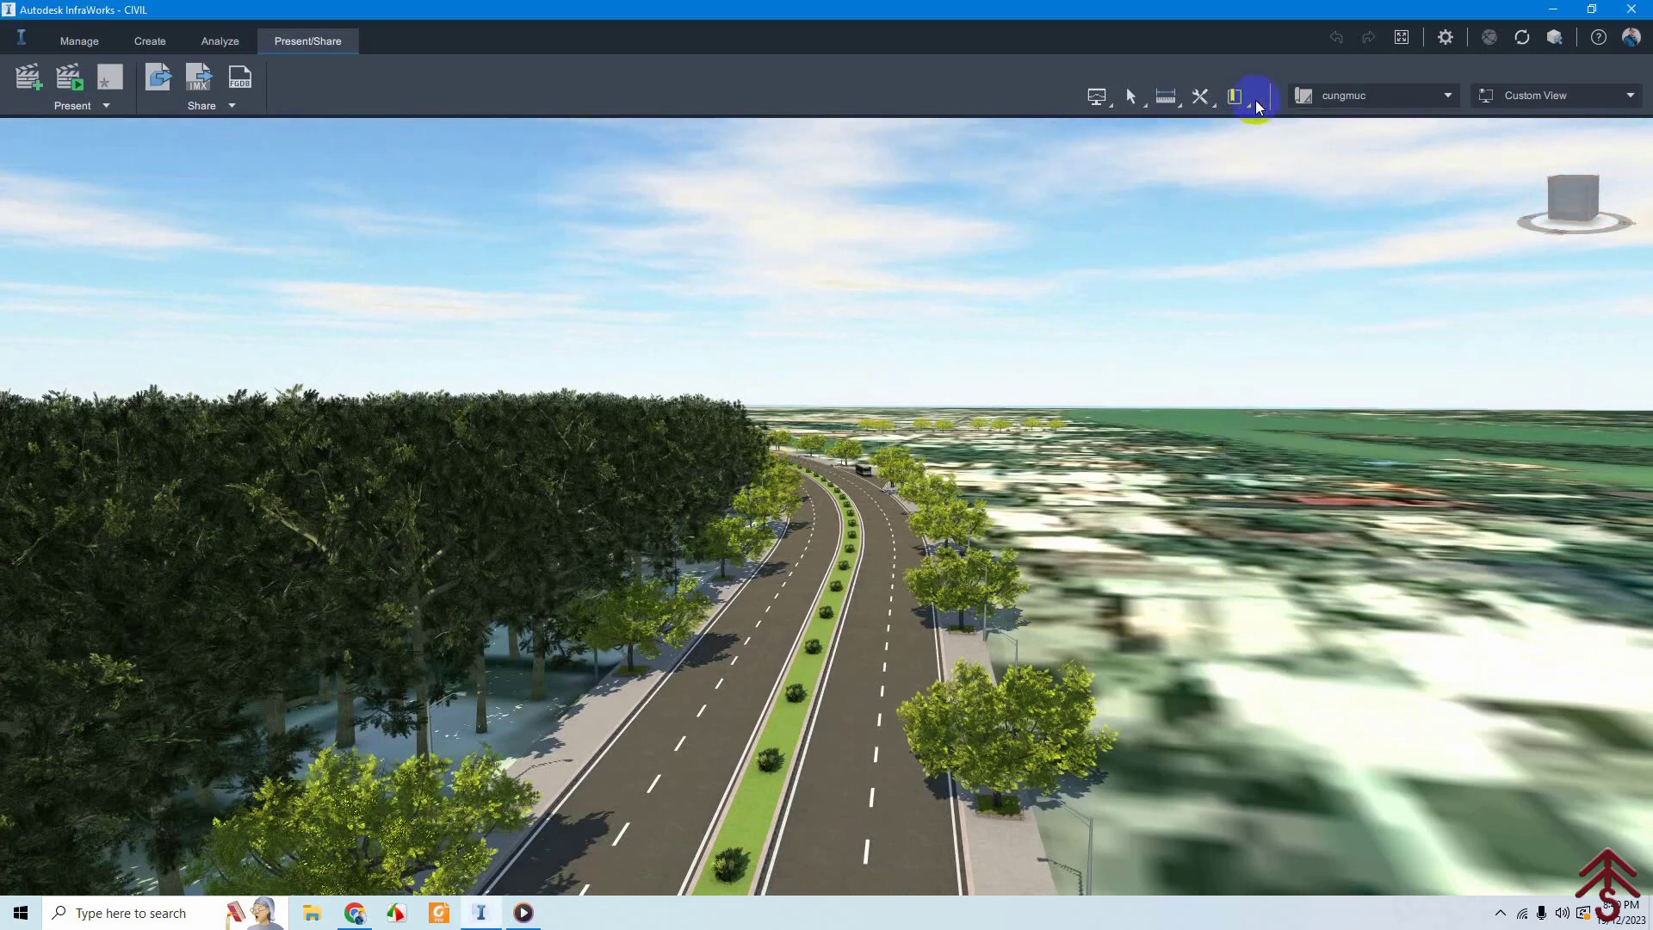
pyautogui.click(1255, 105)
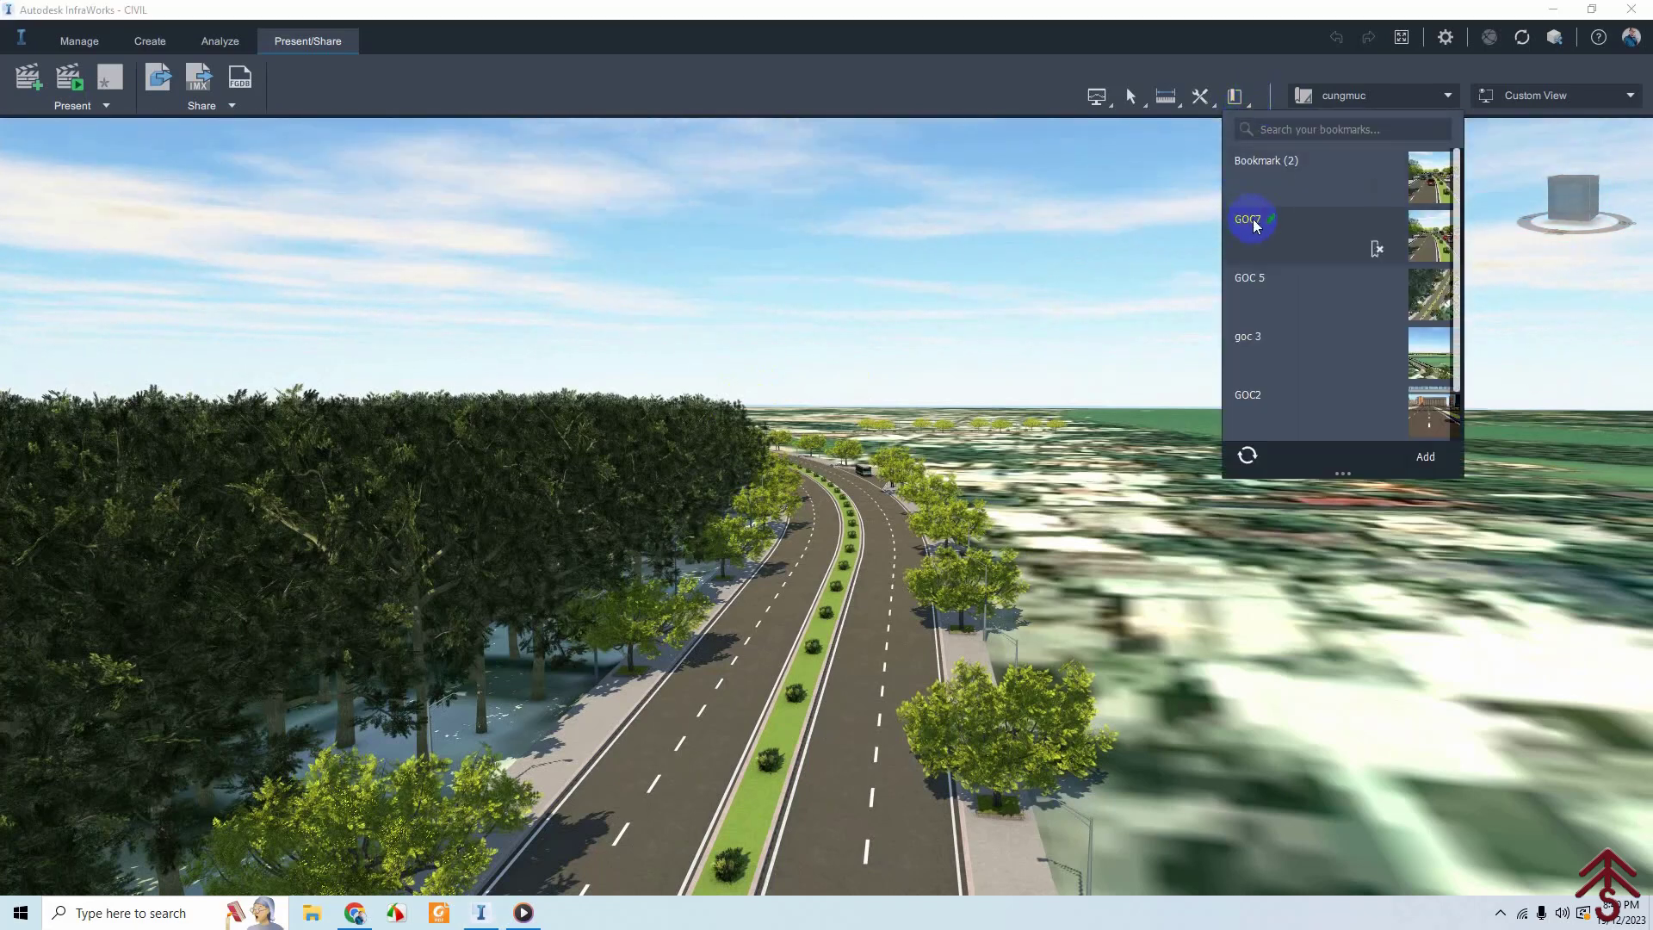
pyautogui.click(1320, 226)
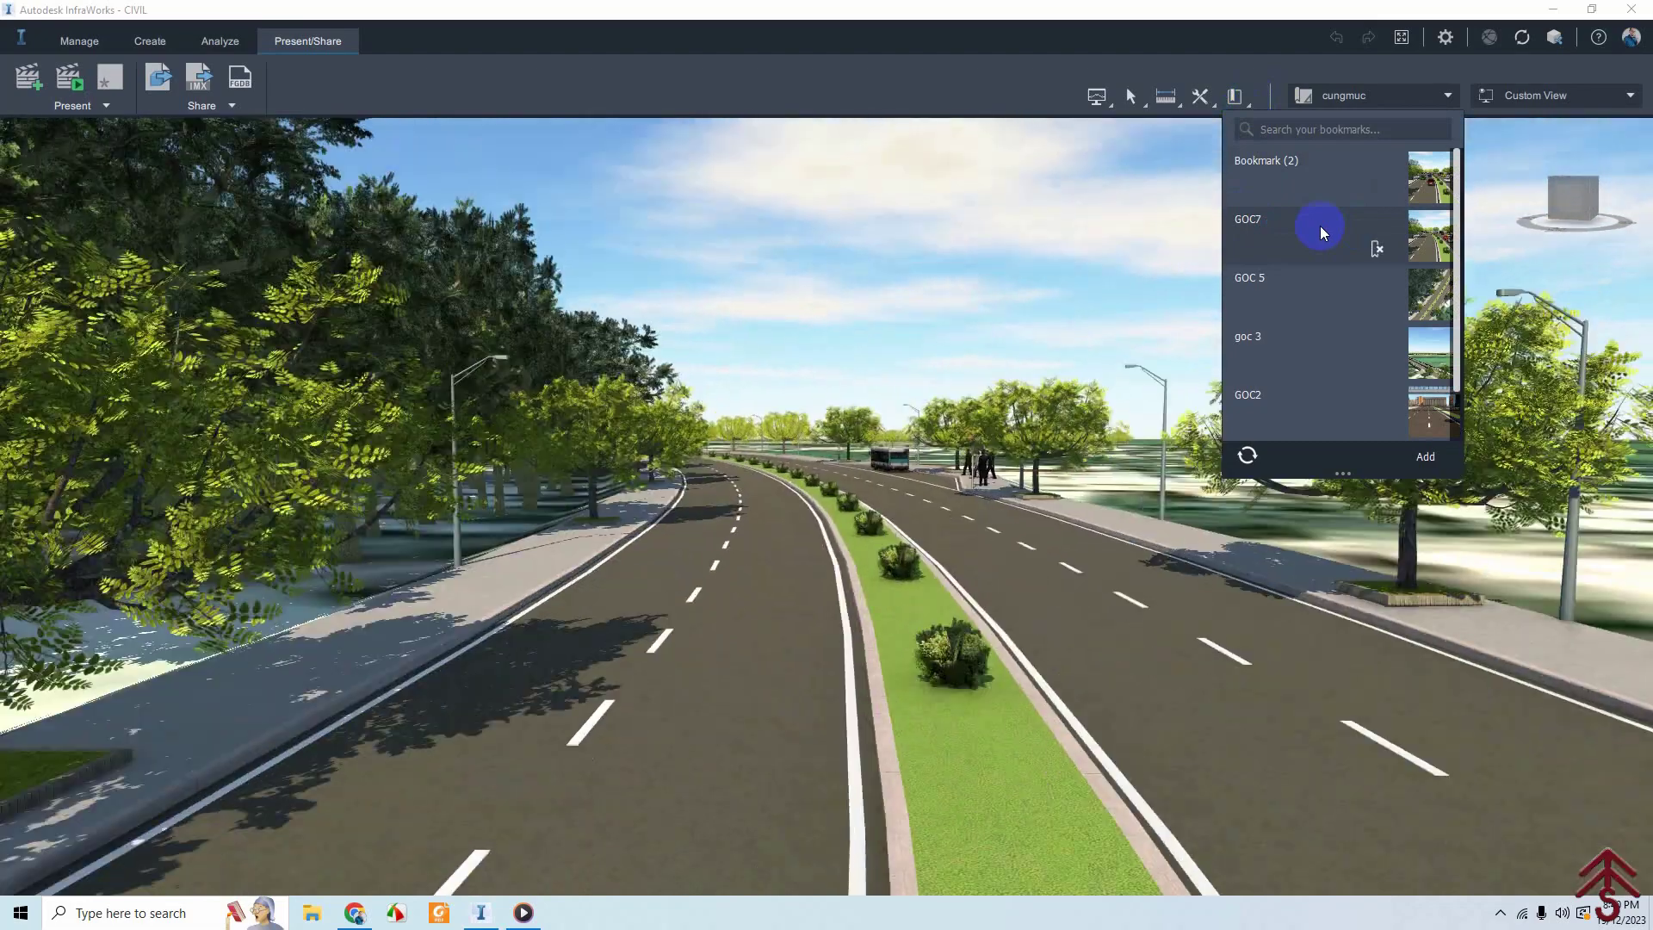
pyautogui.click(1316, 284)
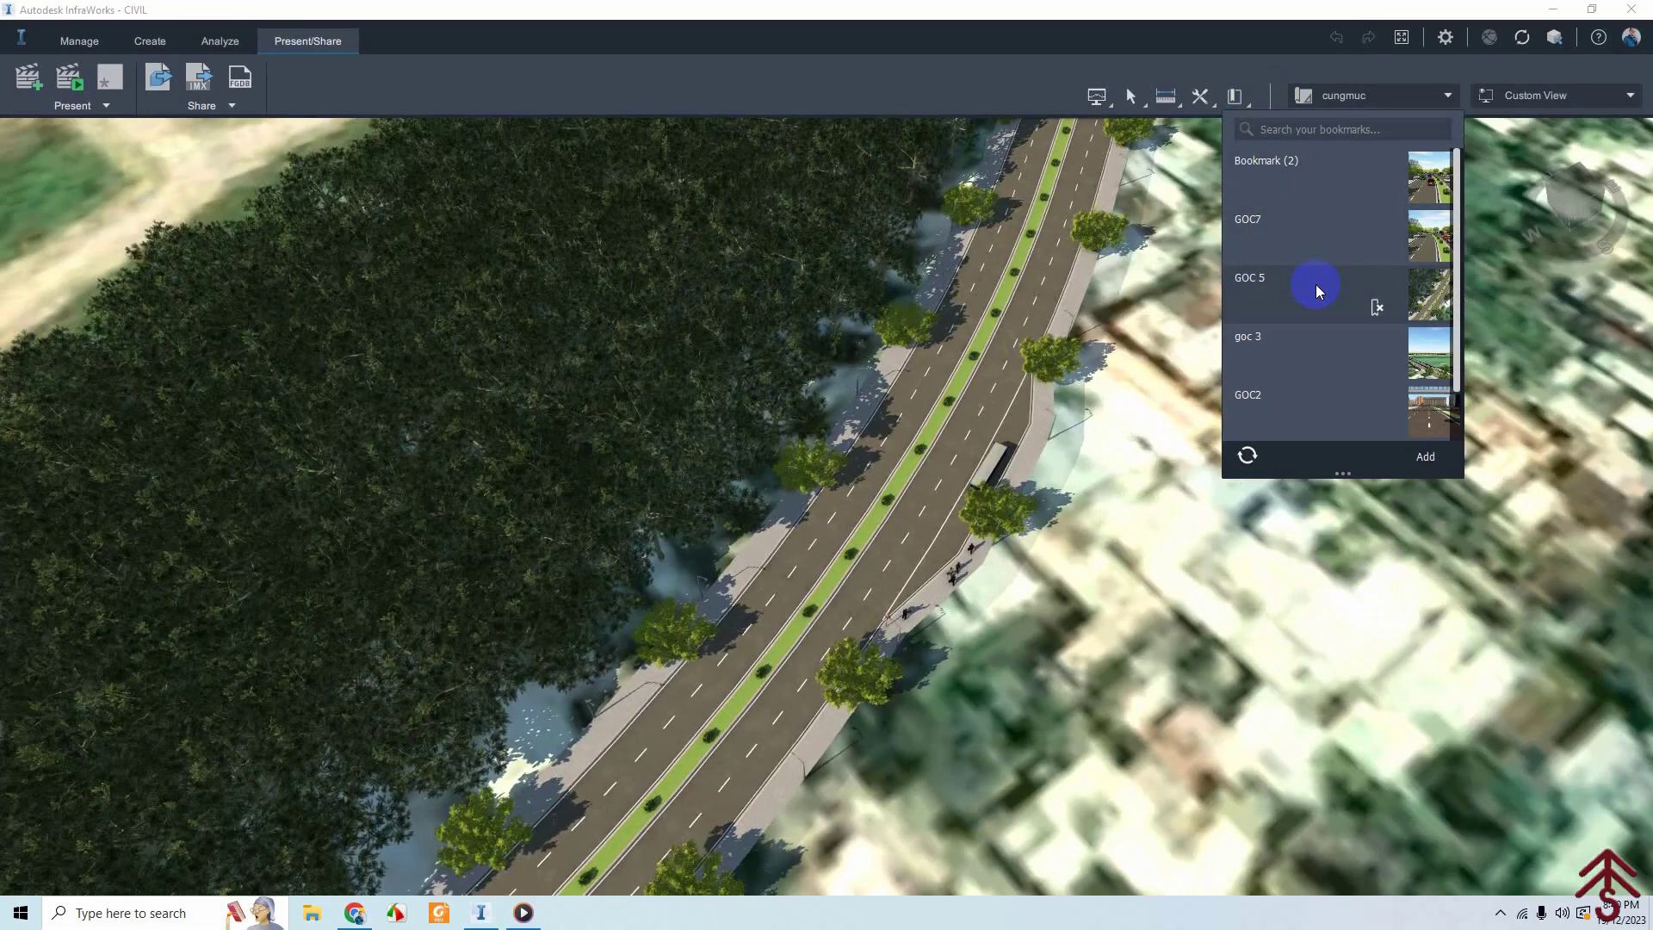
pyautogui.click(1307, 345)
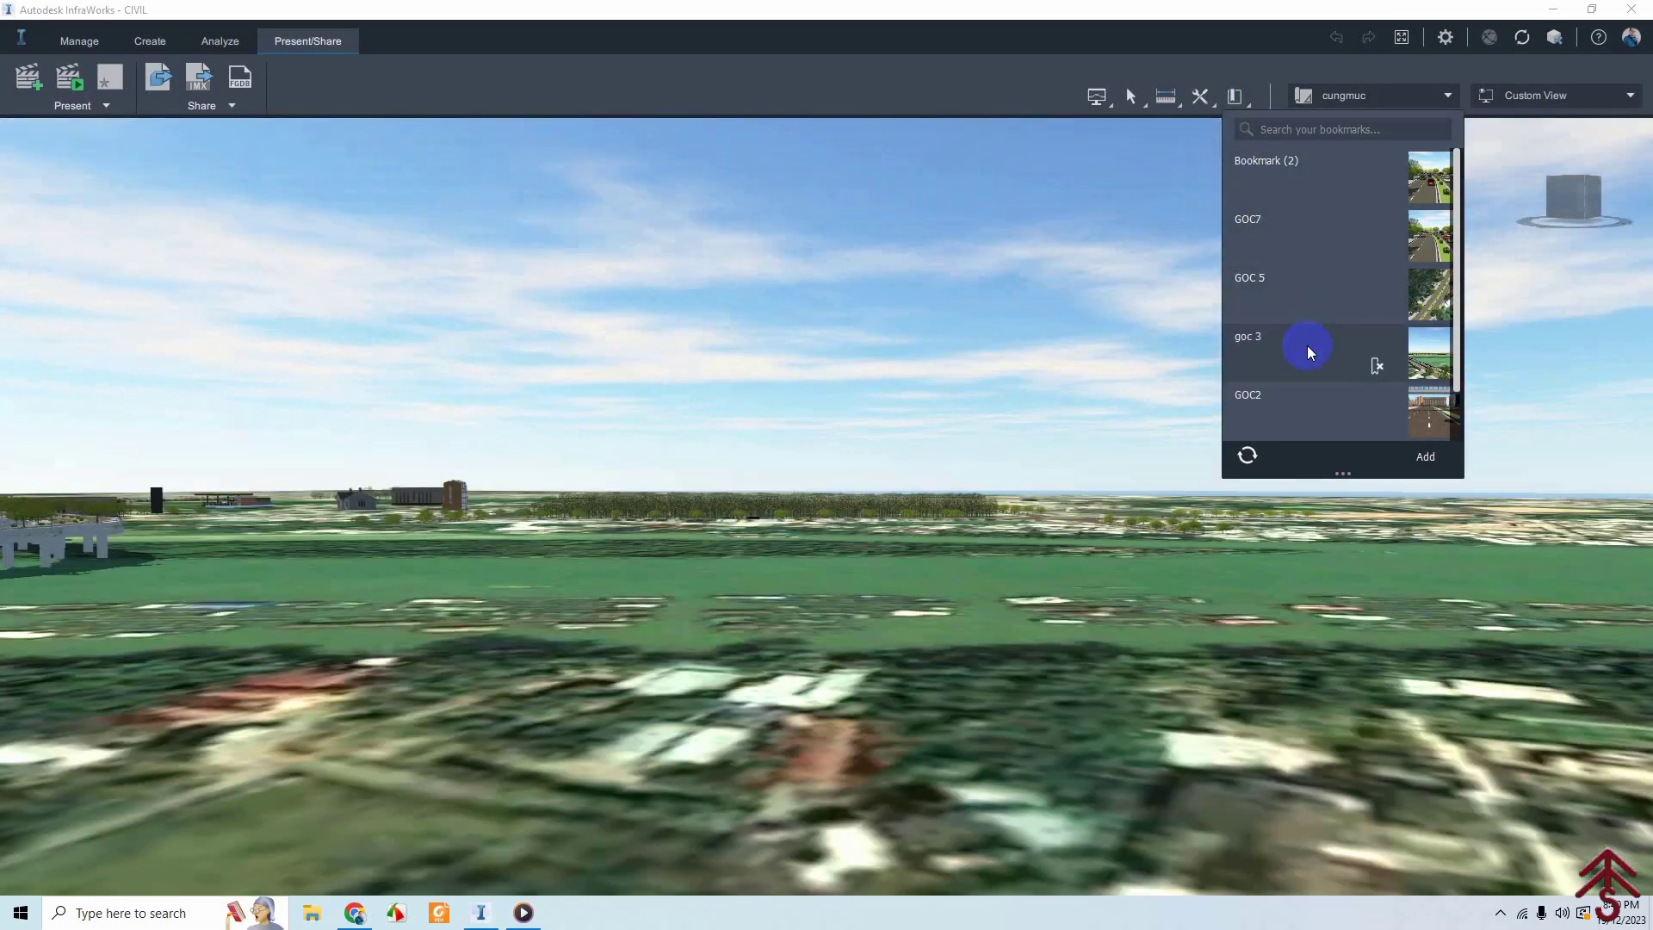
pyautogui.click(1310, 411)
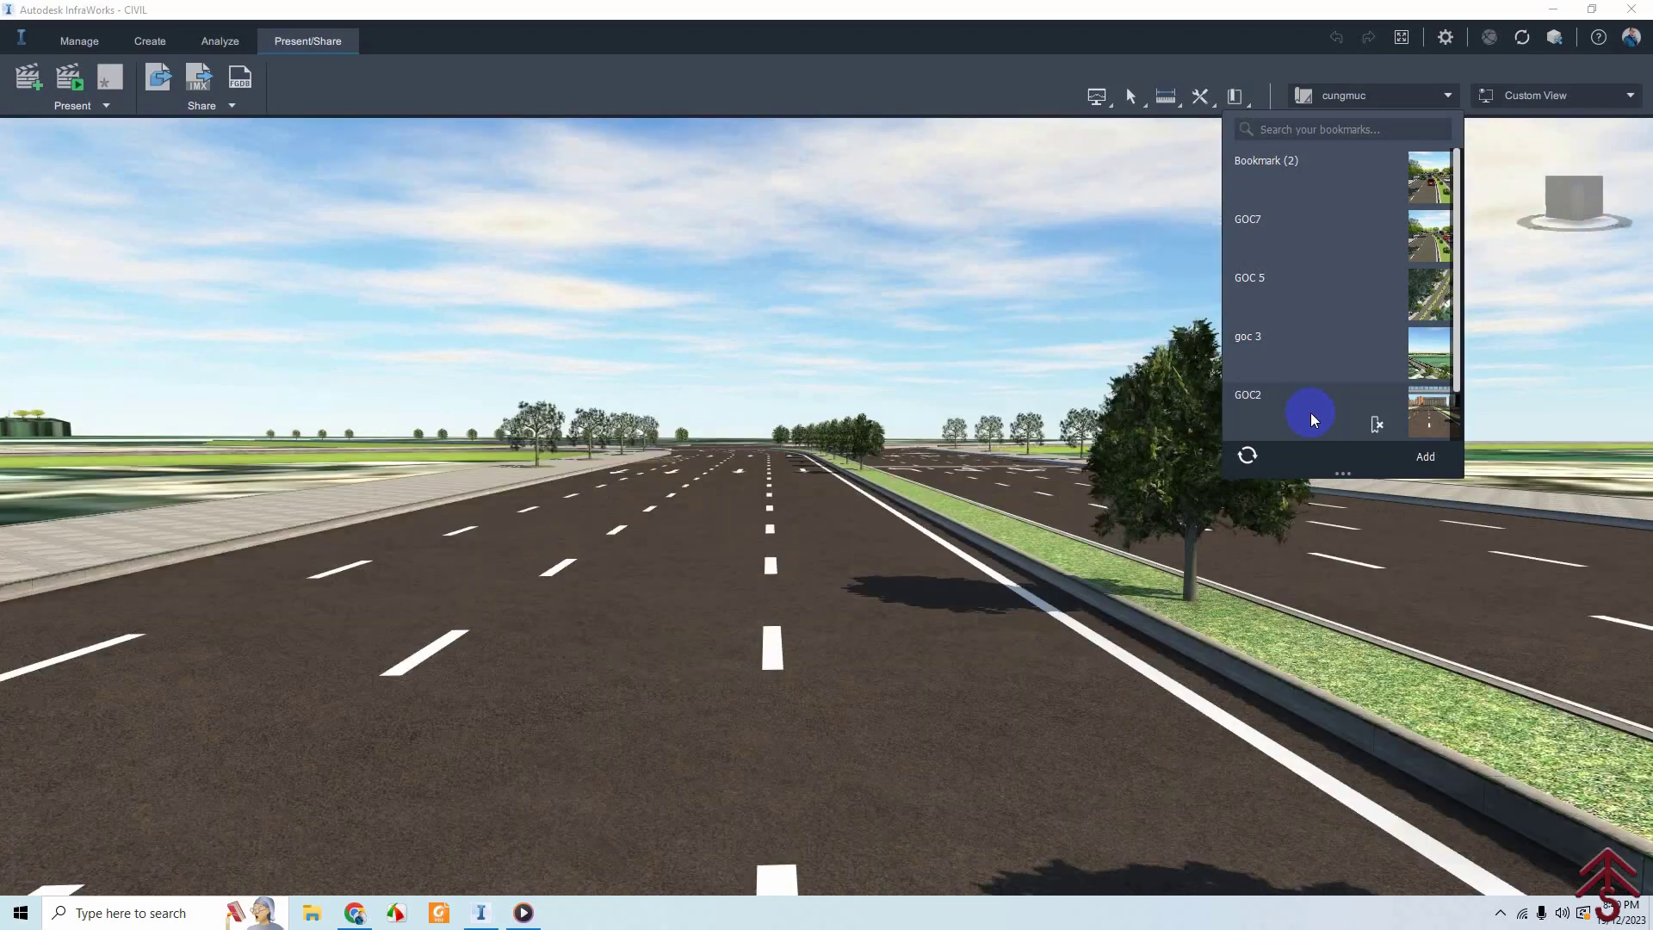
pyautogui.click(1315, 341)
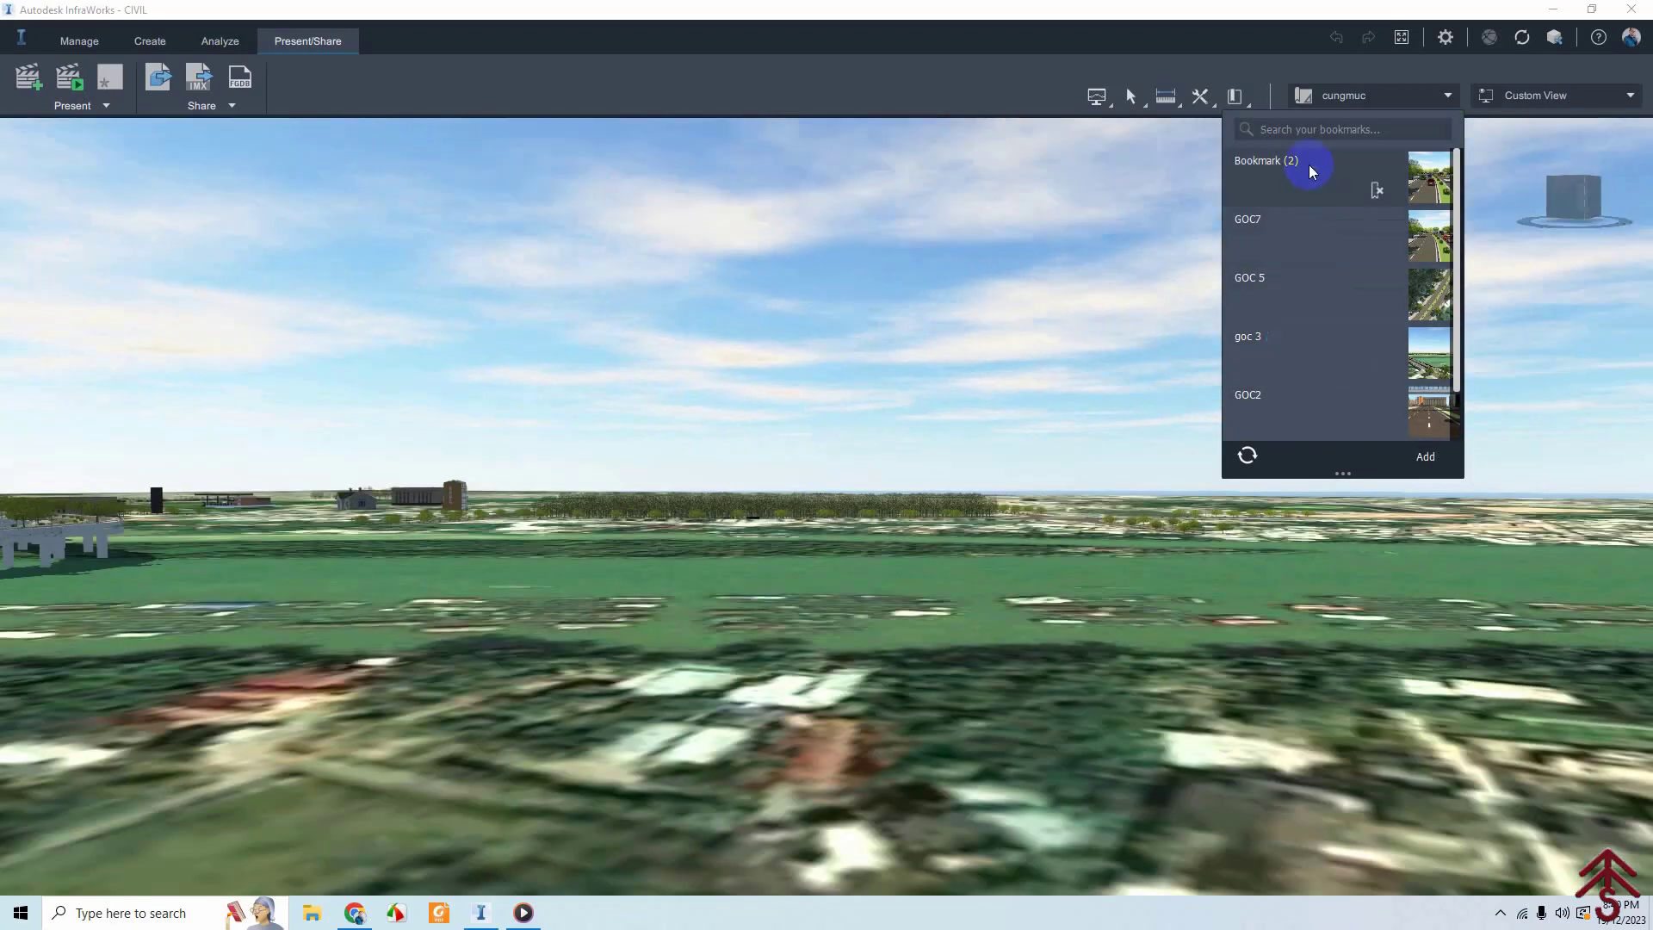
pyautogui.click(961, 465)
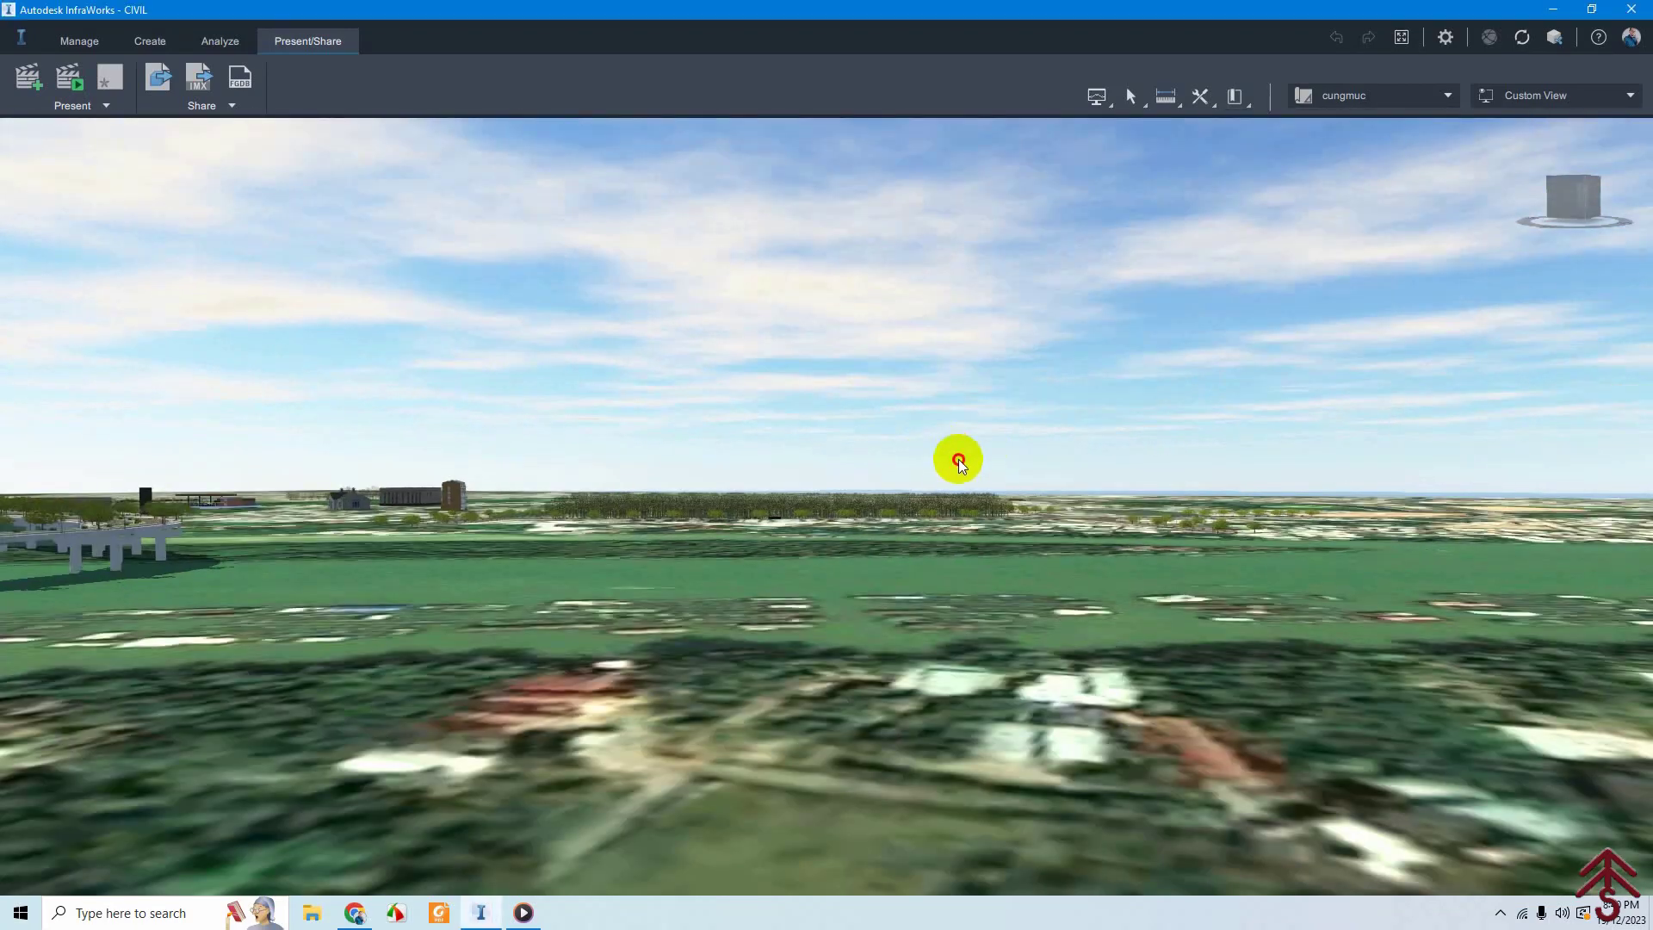
pyautogui.click(1237, 98)
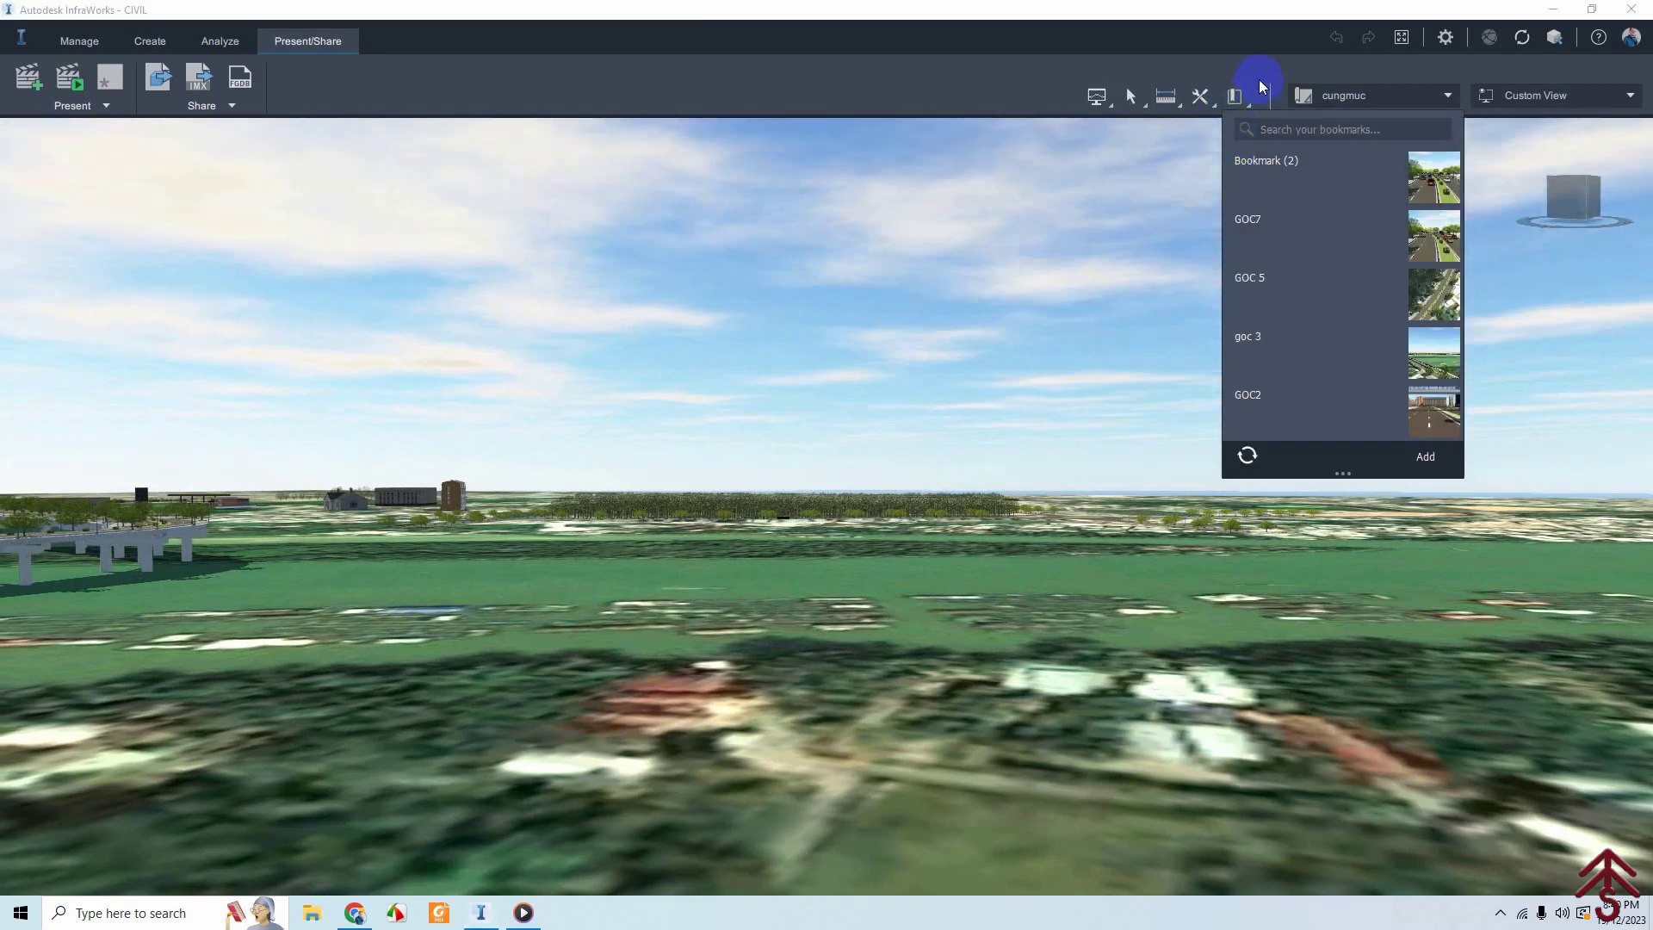
# Close the Bookmarks dropdown, leaving the side-on tree-lined road view.
pyautogui.click(1237, 97)
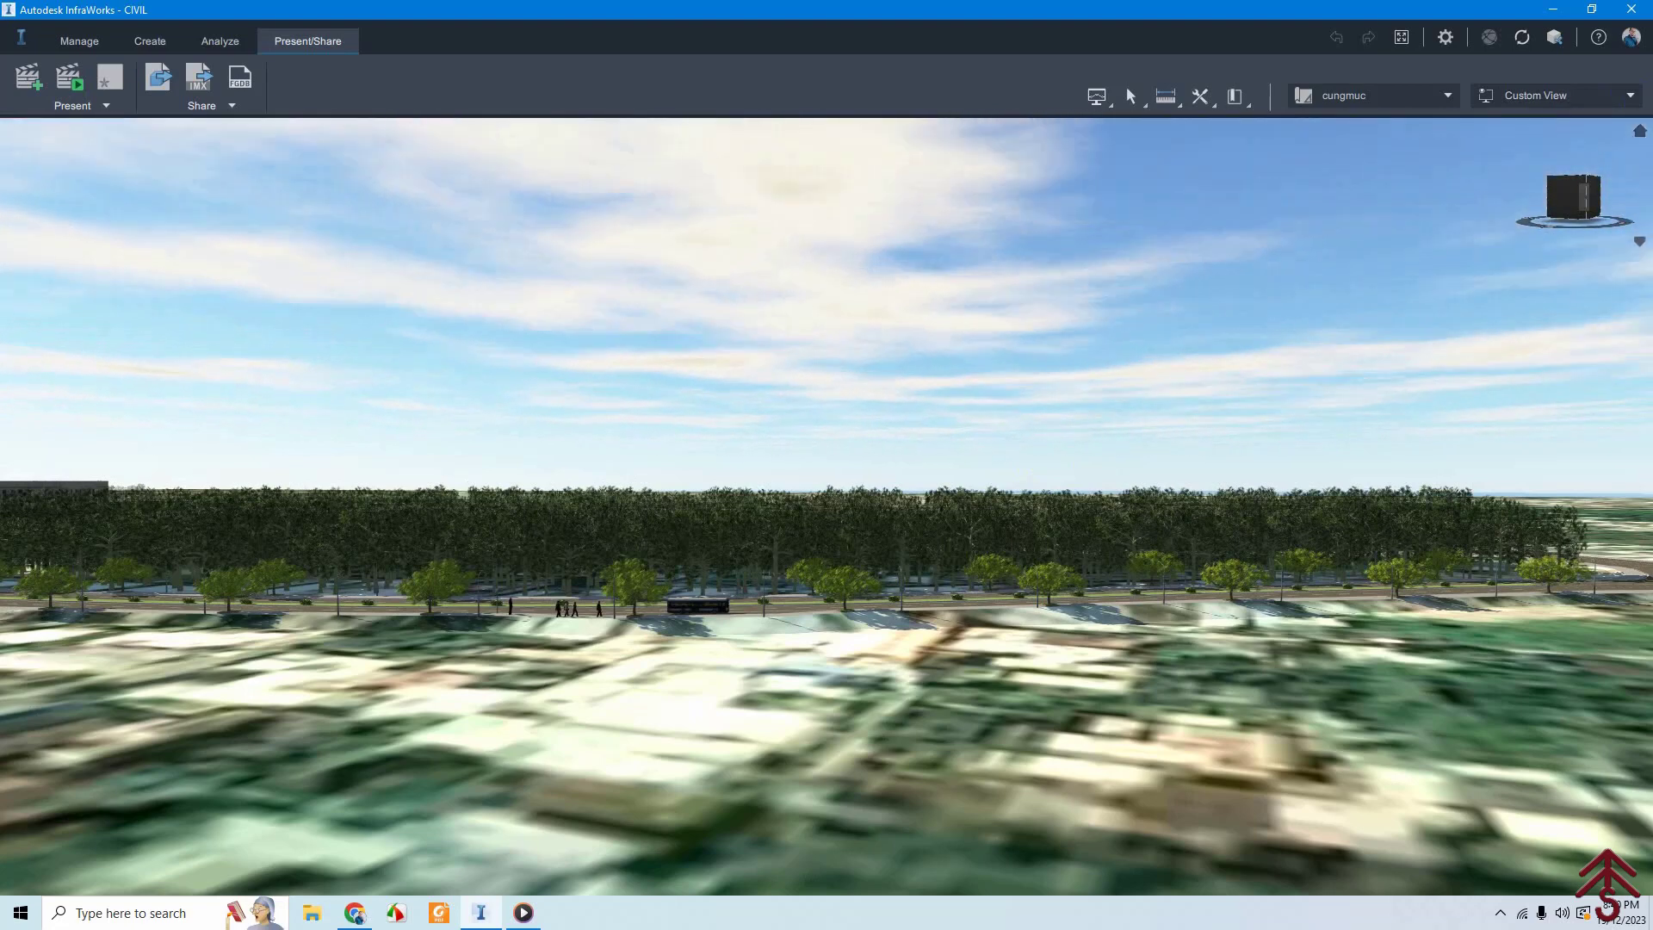
# Delete the saved view preset goc nhin1 and confirm the deletion.
pyautogui.click(1631, 96)
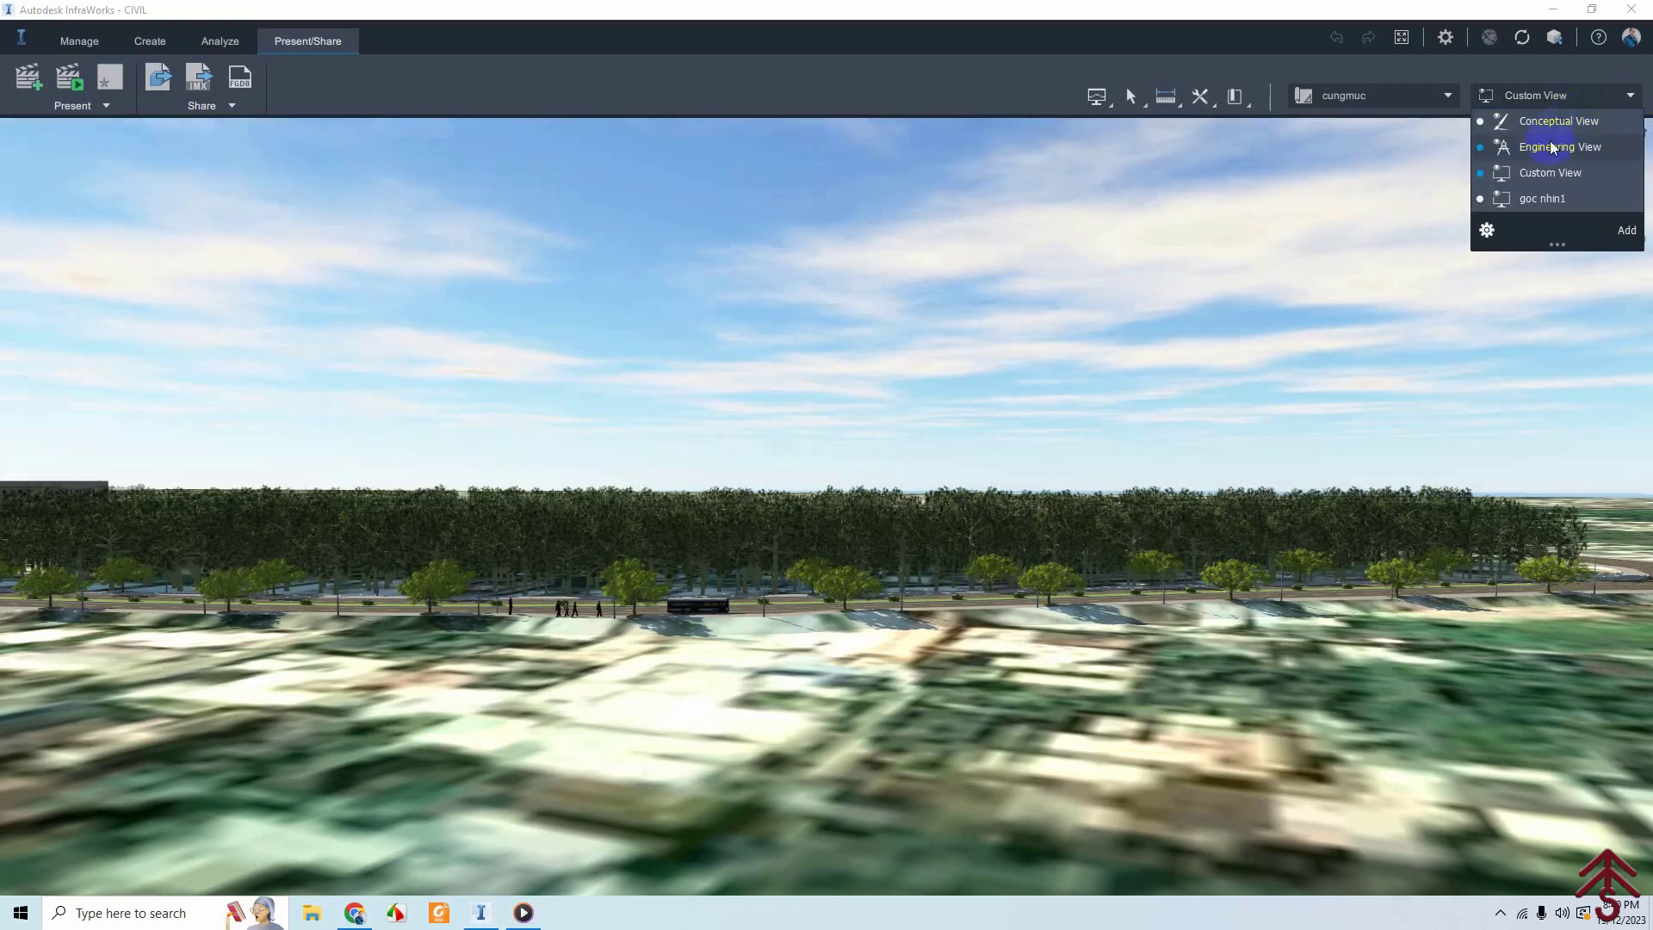
pyautogui.moveTo(1543, 198)
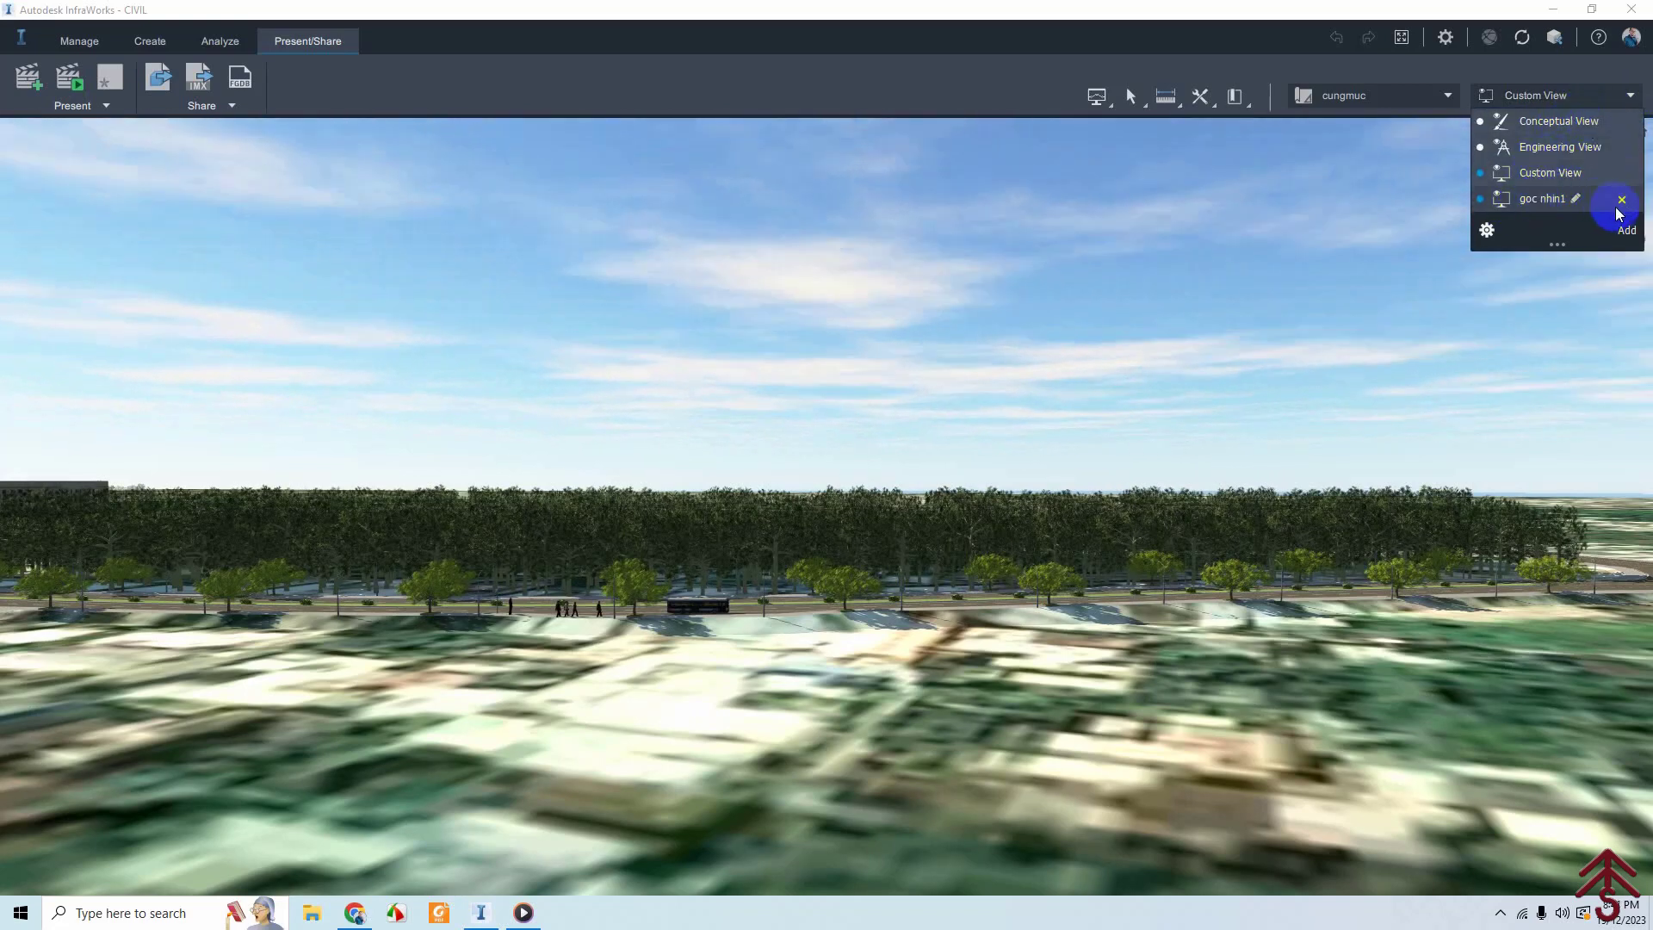
pyautogui.click(1622, 199)
pyautogui.click(924, 487)
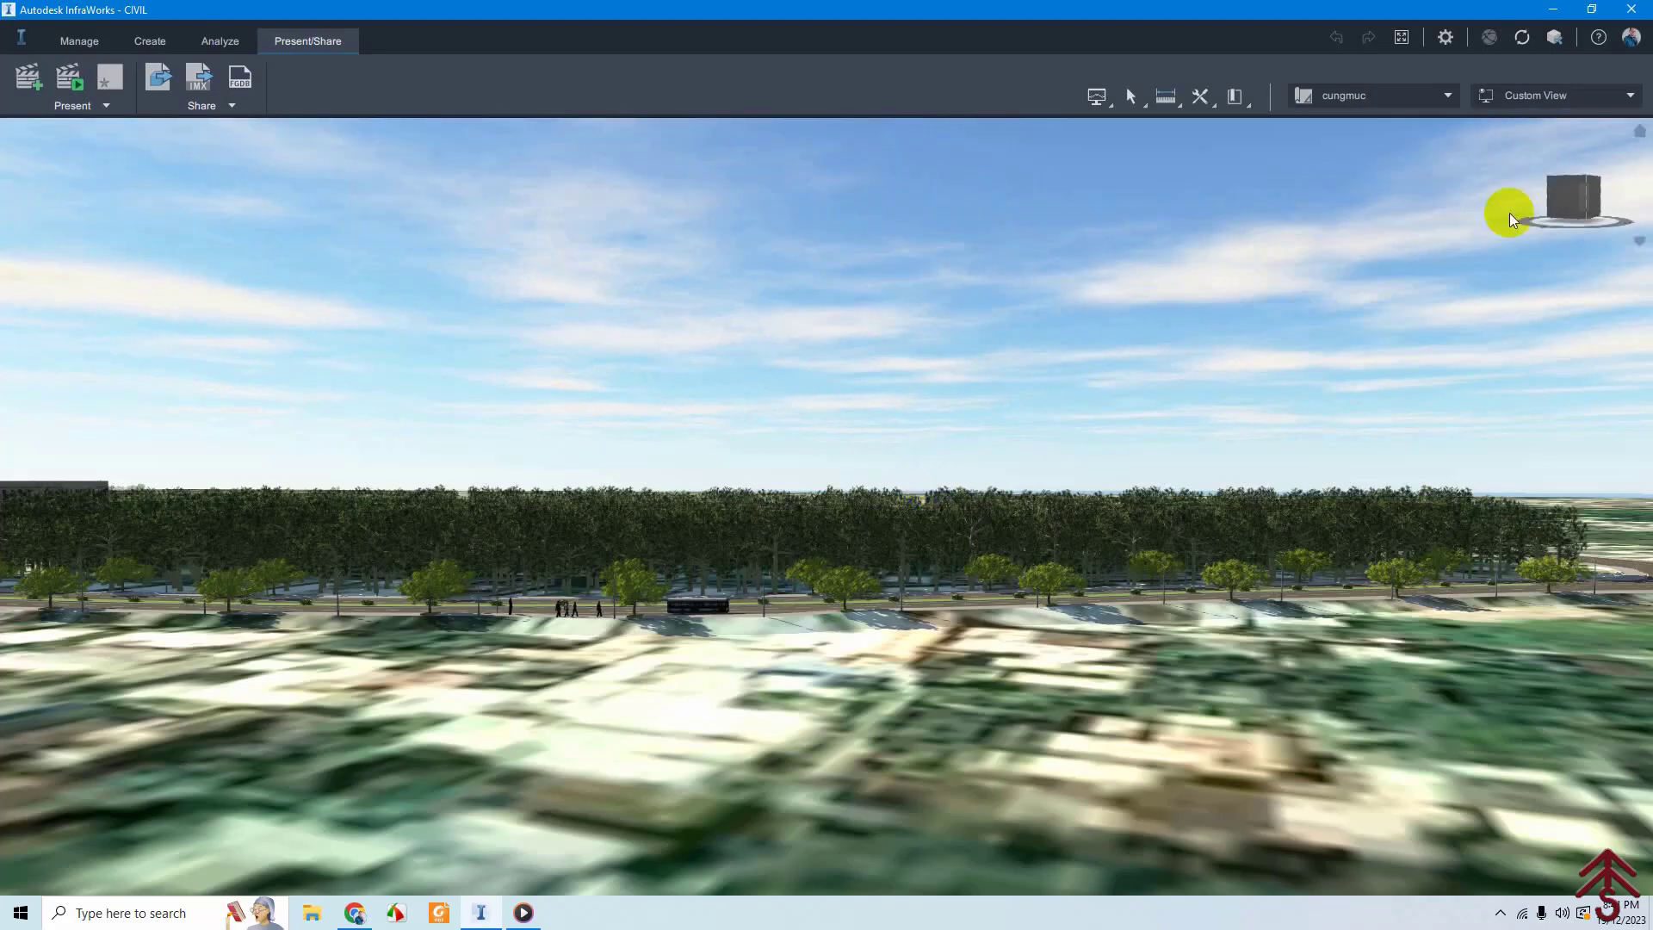
# Preview the Conceptual View preset, then return to Custom View.
pyautogui.click(1632, 97)
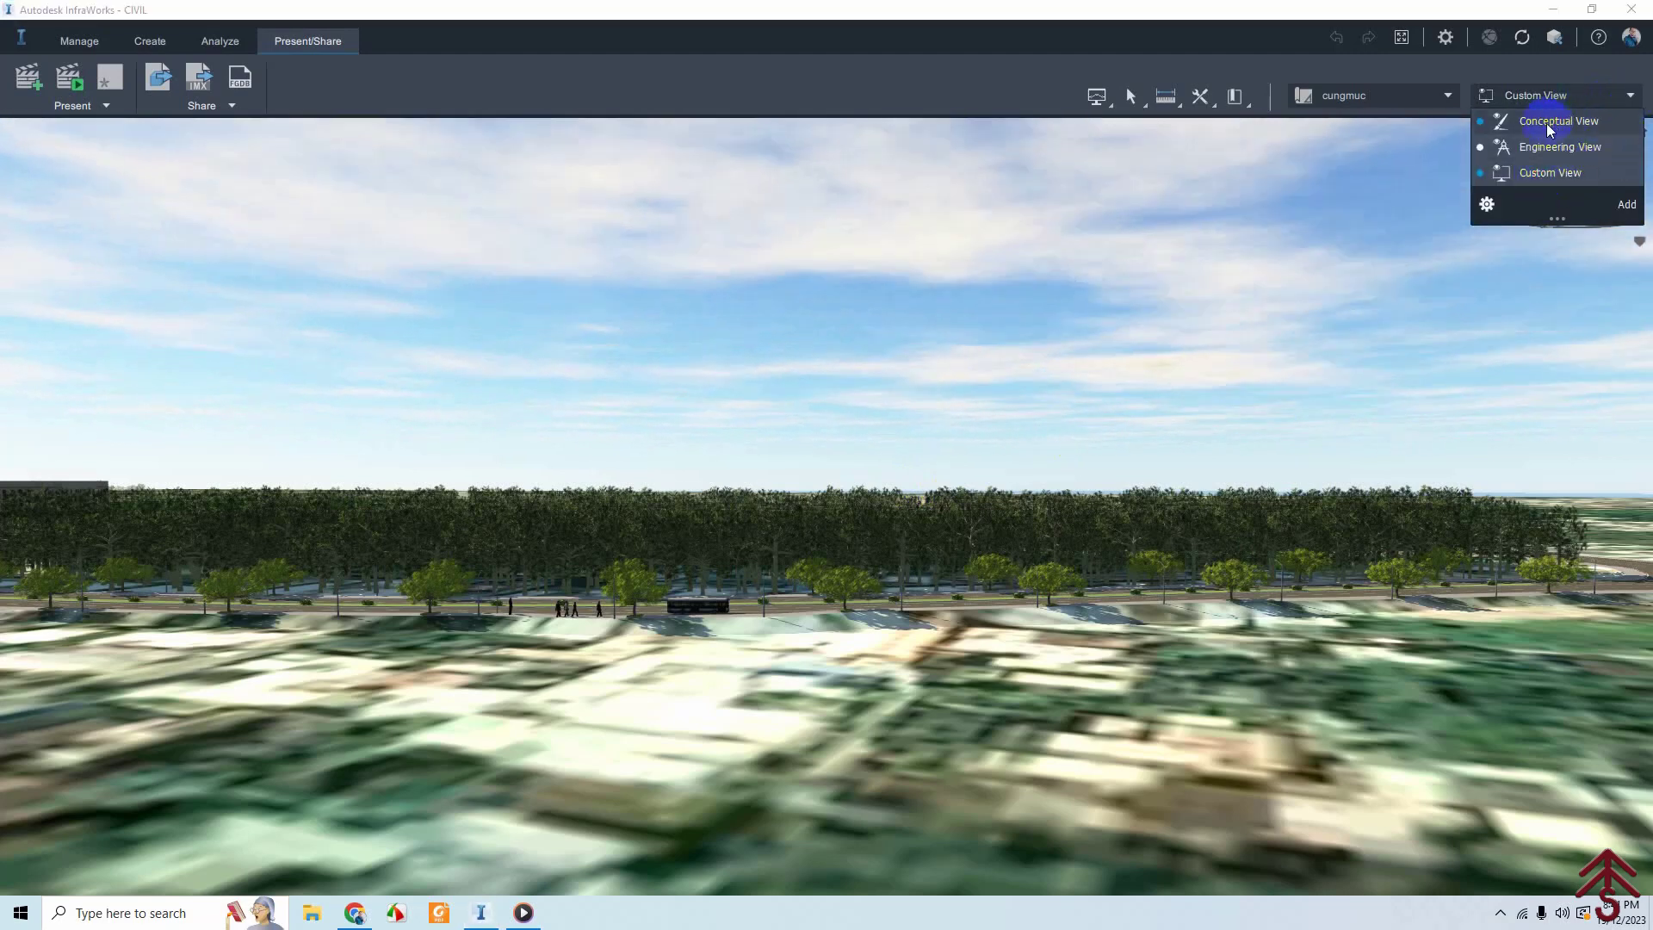
pyautogui.click(1543, 147)
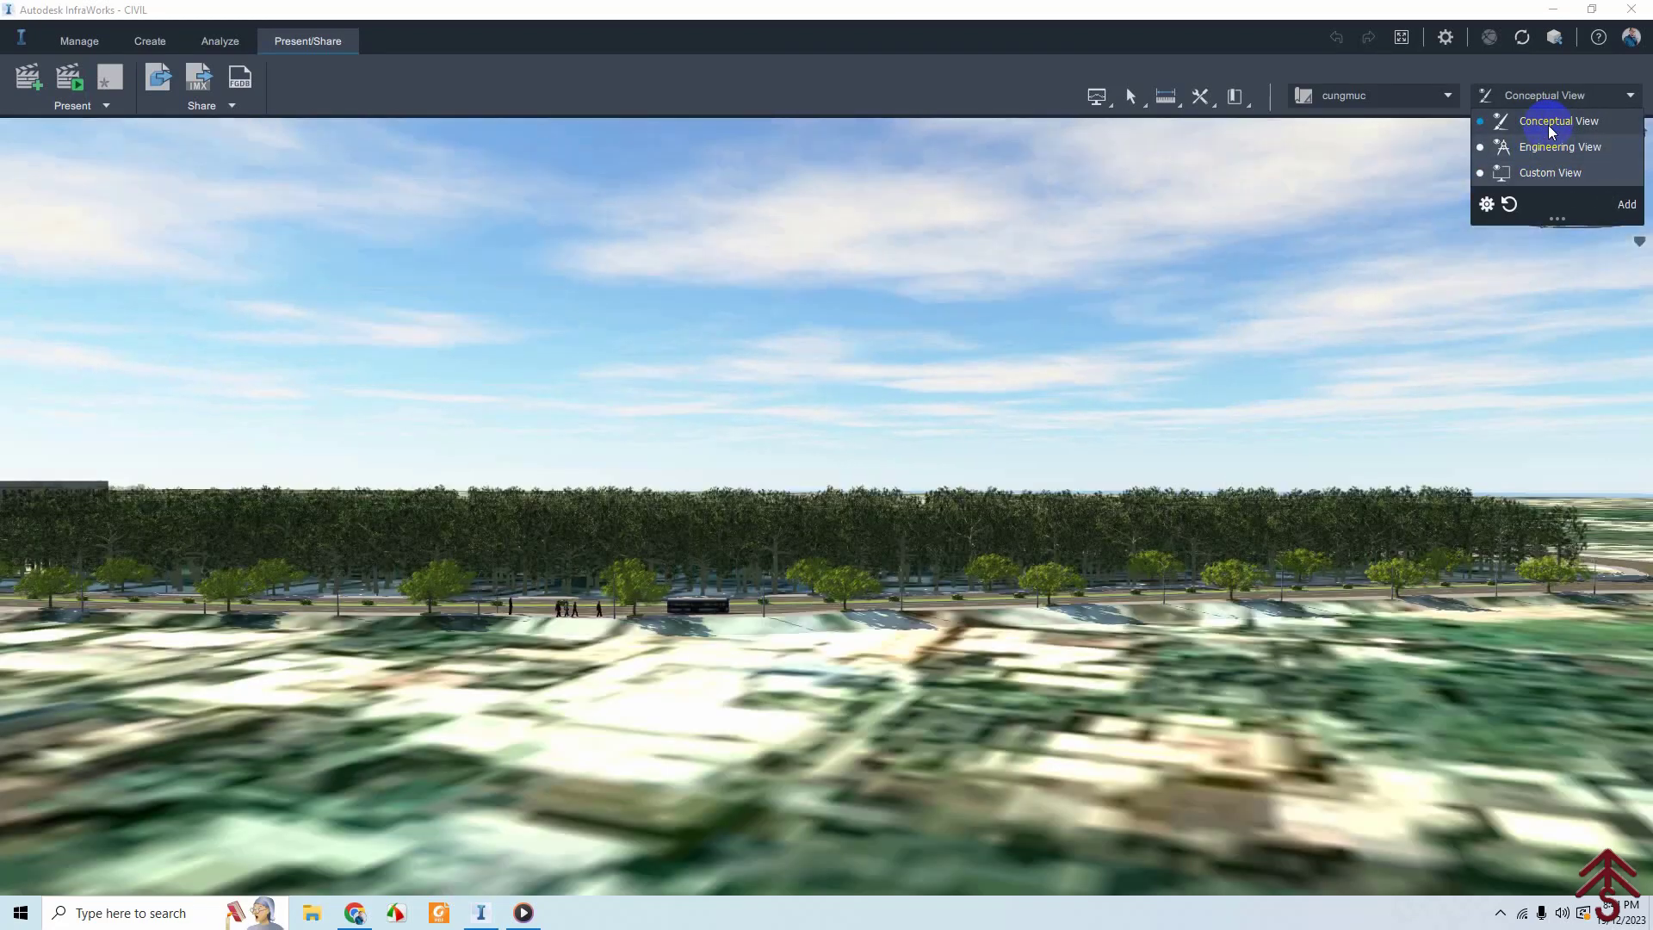
pyautogui.click(1537, 173)
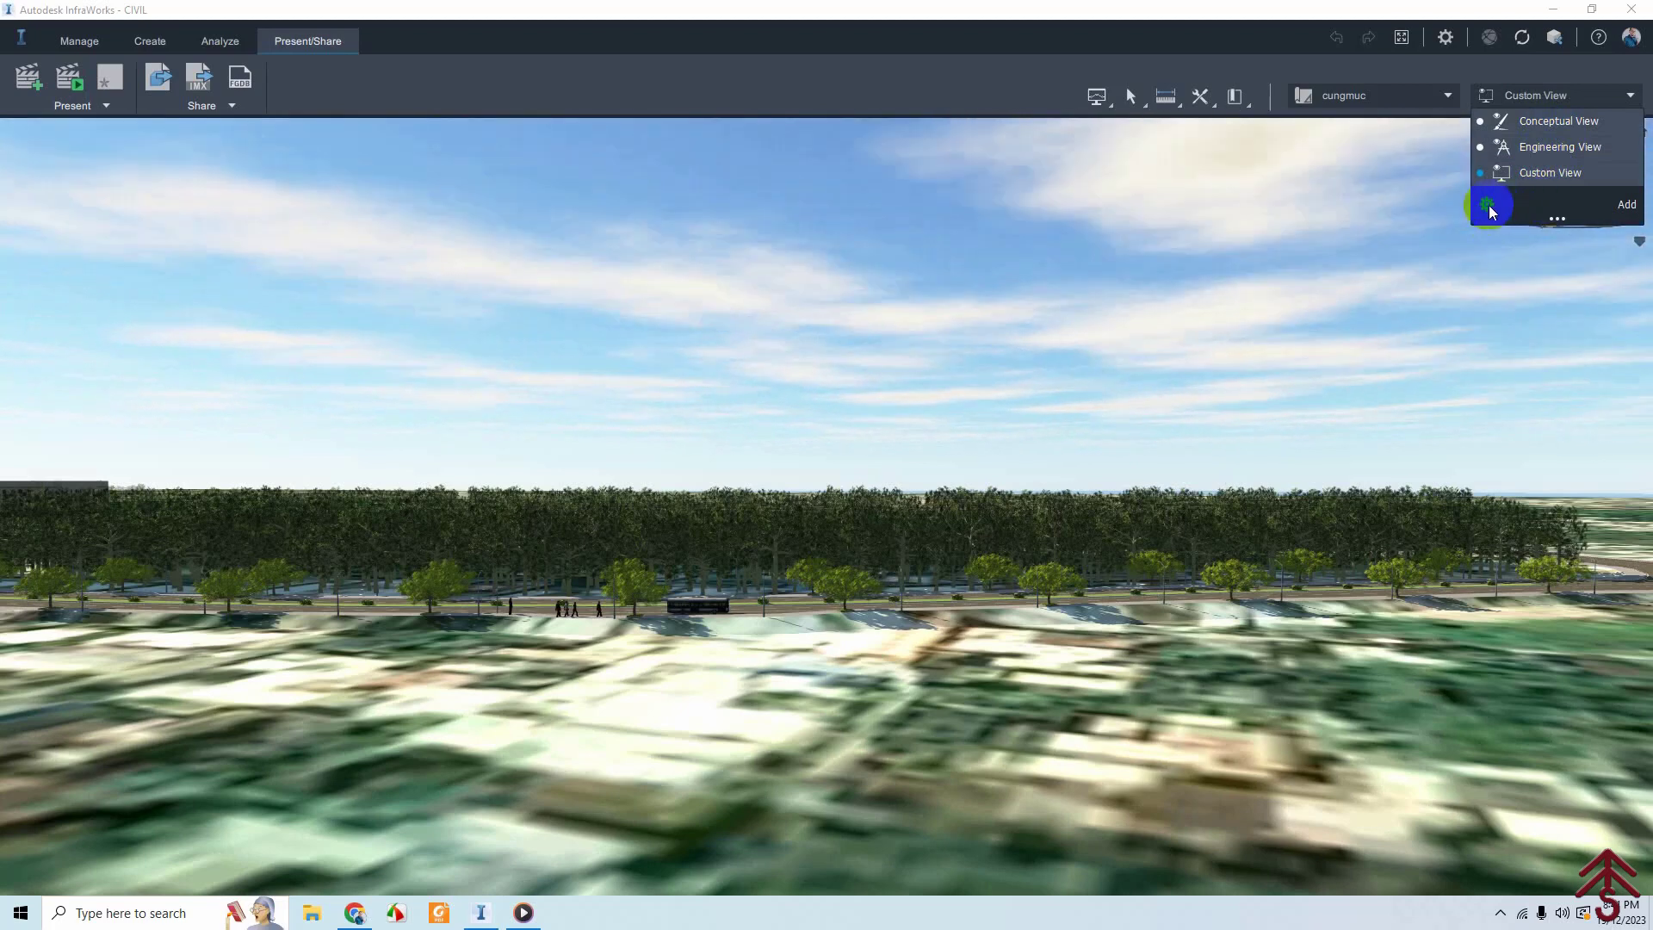
# Open View Settings and browse the Visualization, Navigation and Terrain pages.
pyautogui.click(1487, 205)
pyautogui.moveTo(767, 152); pyautogui.dragTo(767, 152)
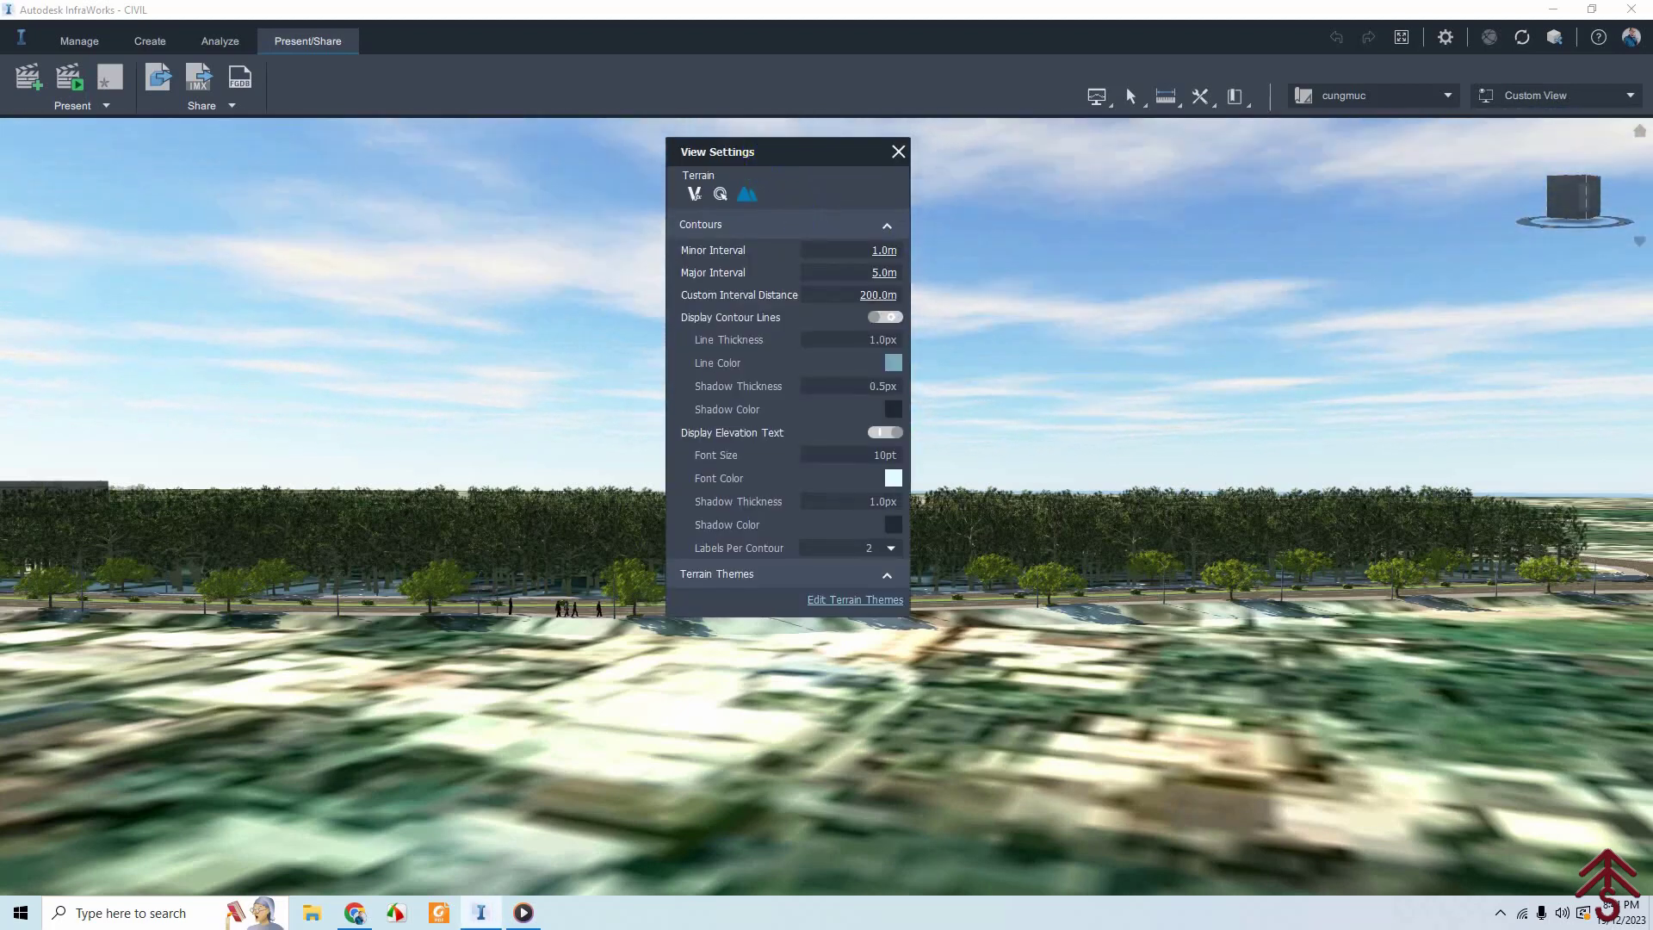
pyautogui.click(695, 197)
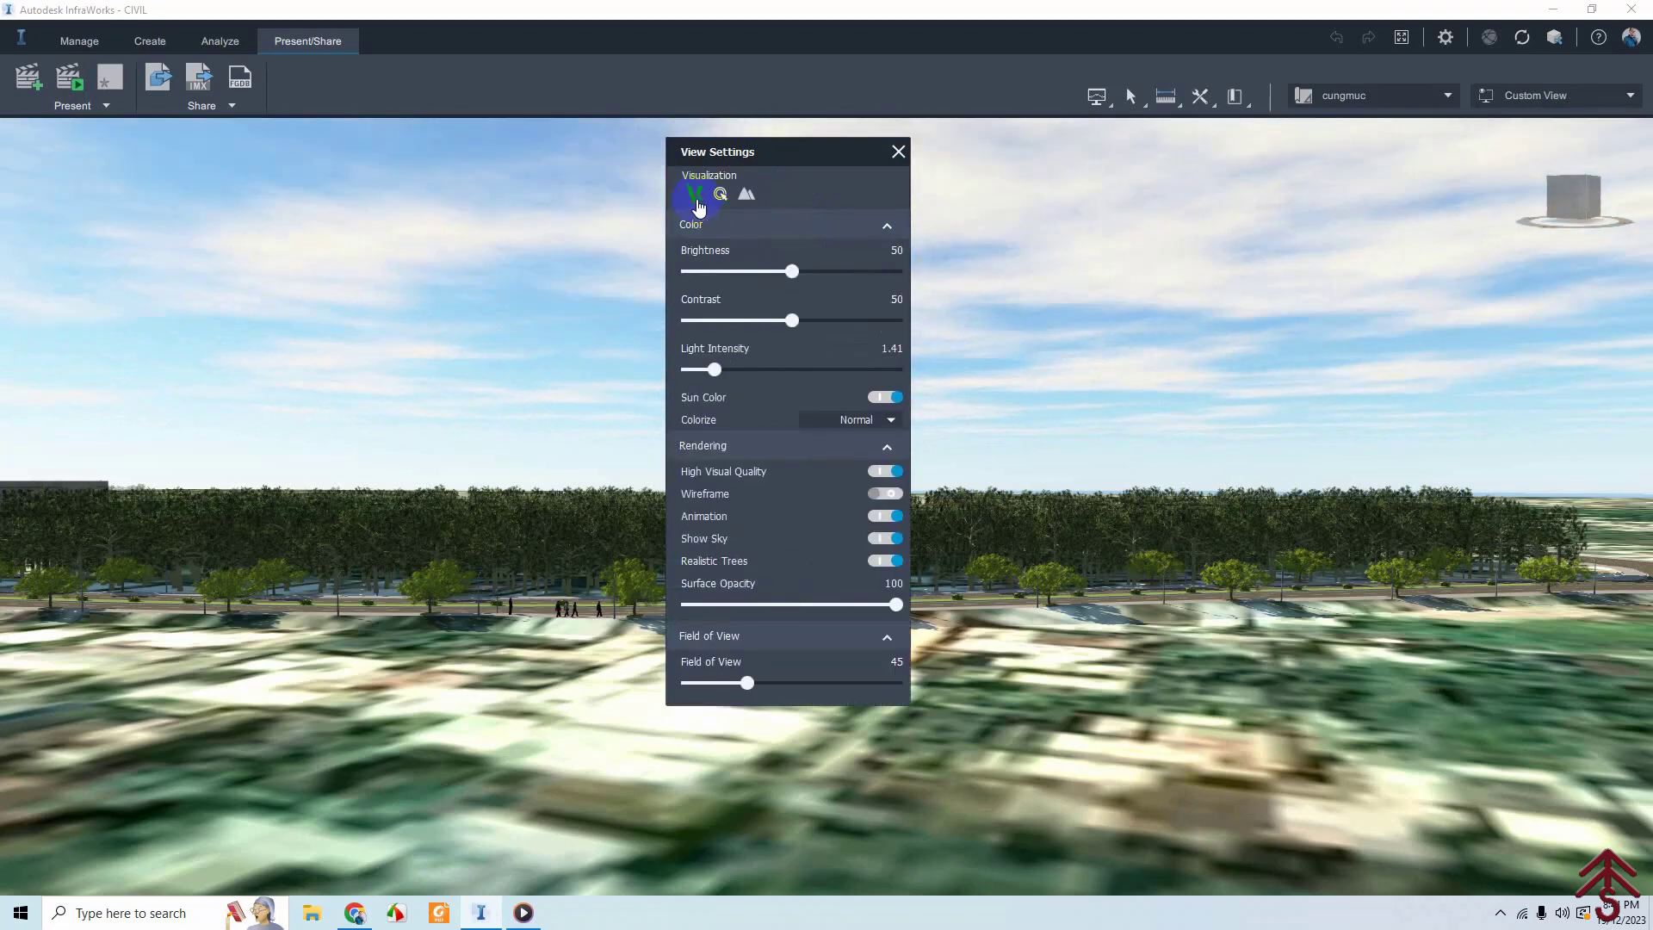
pyautogui.click(720, 198)
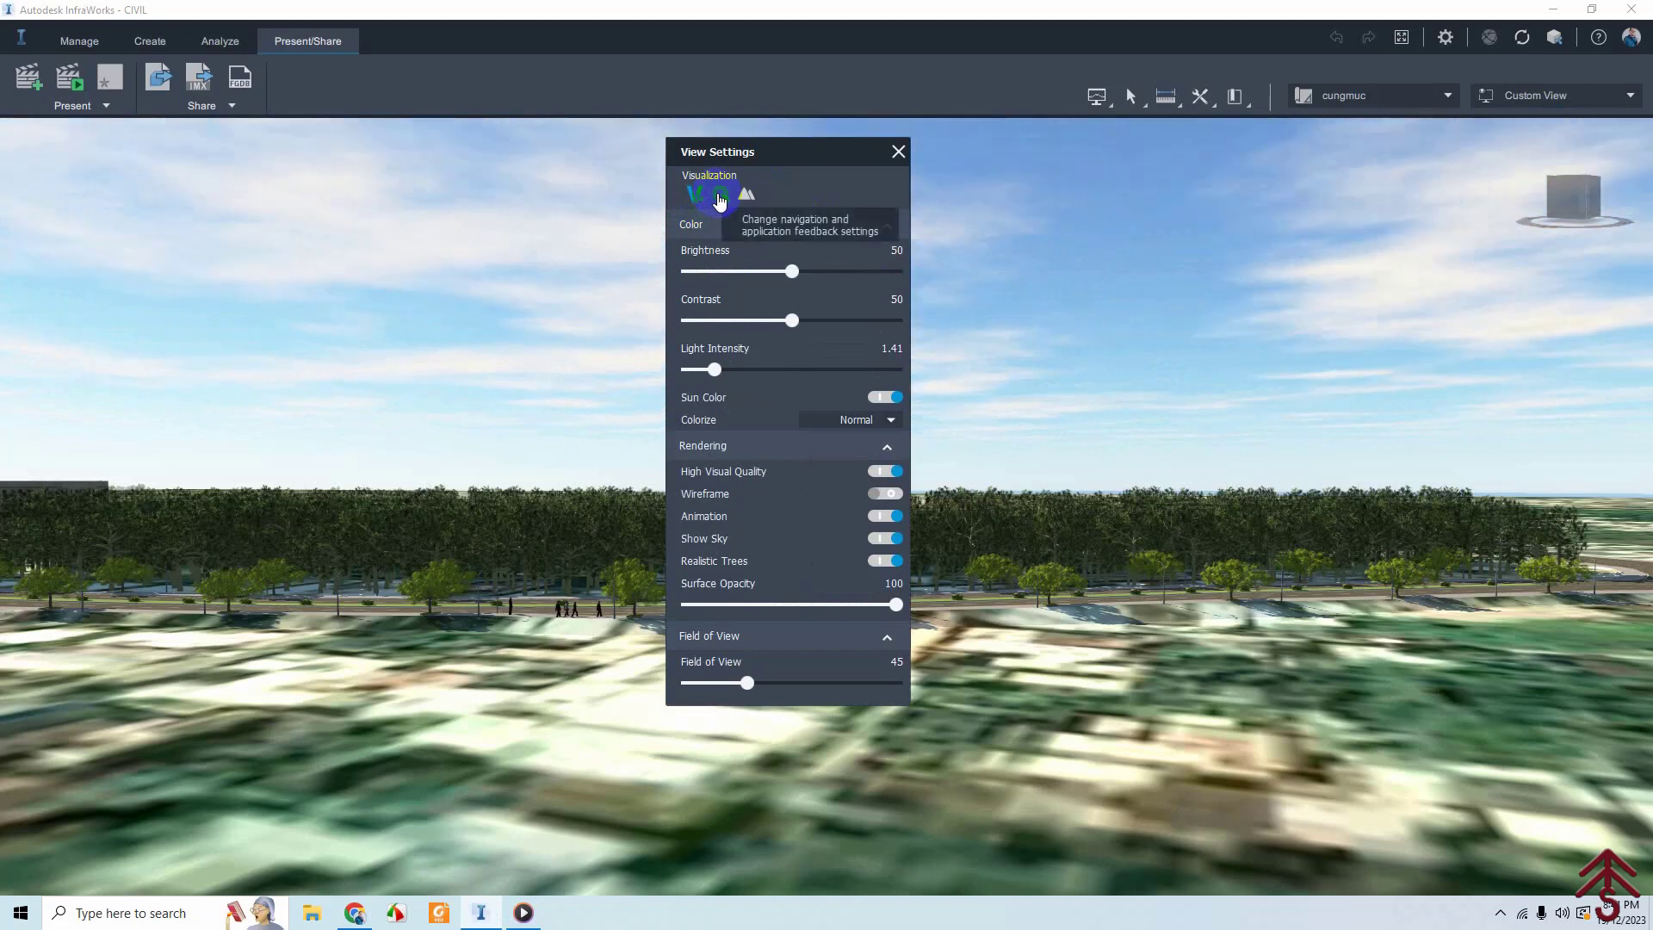
pyautogui.click(720, 198)
pyautogui.click(749, 198)
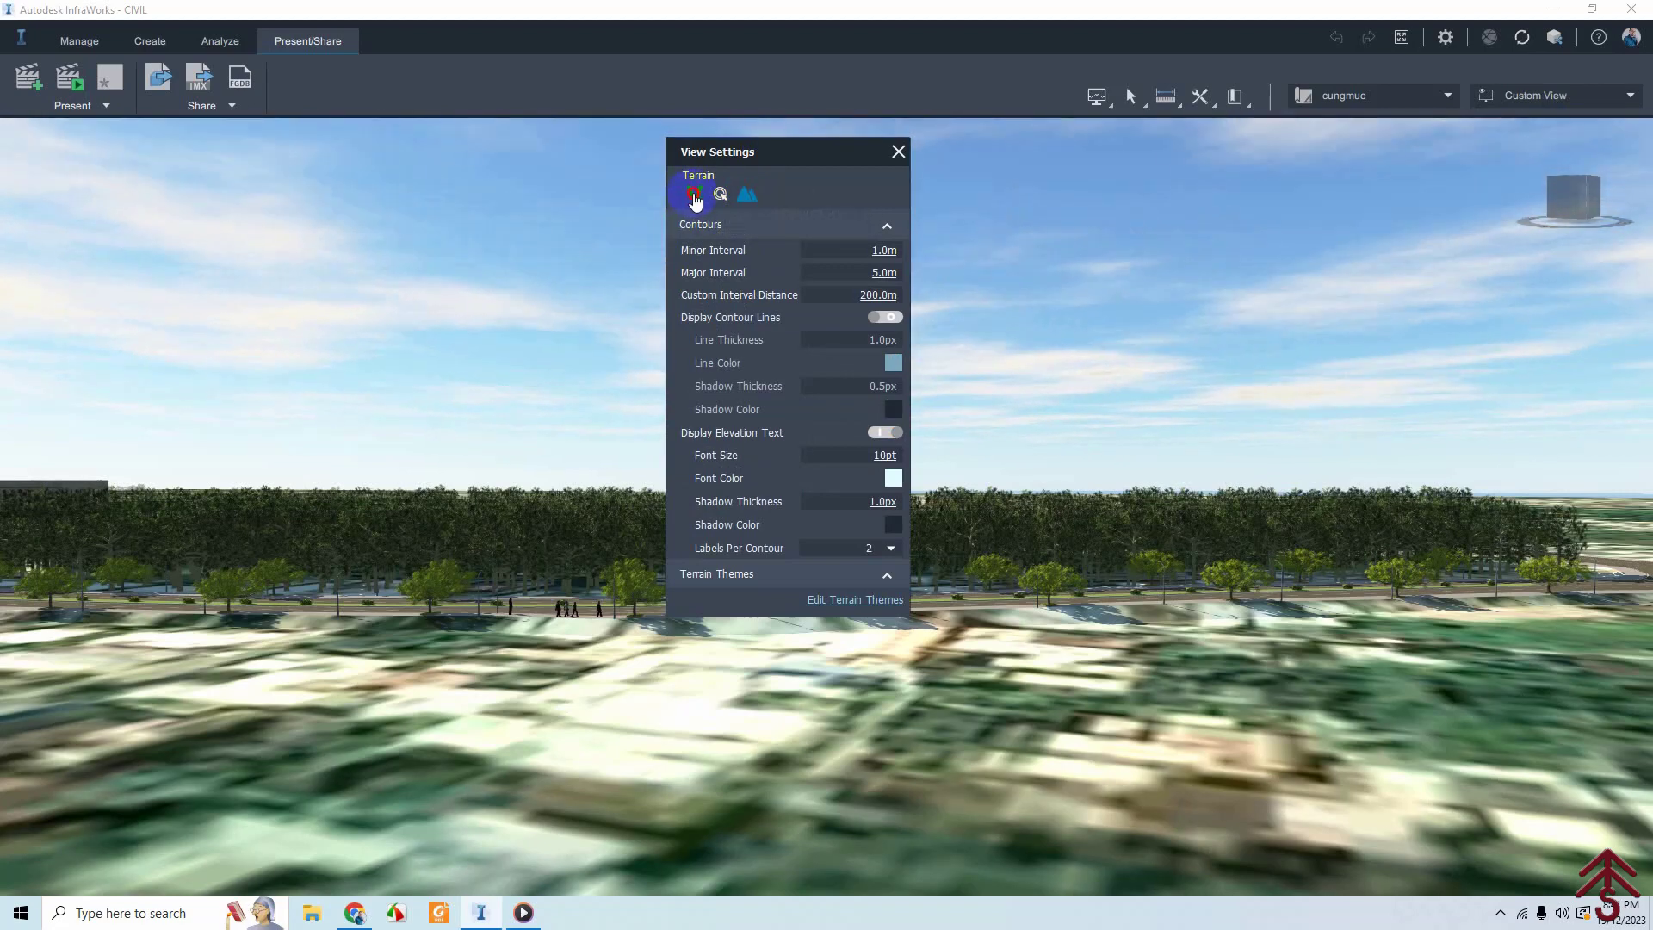
pyautogui.click(694, 194)
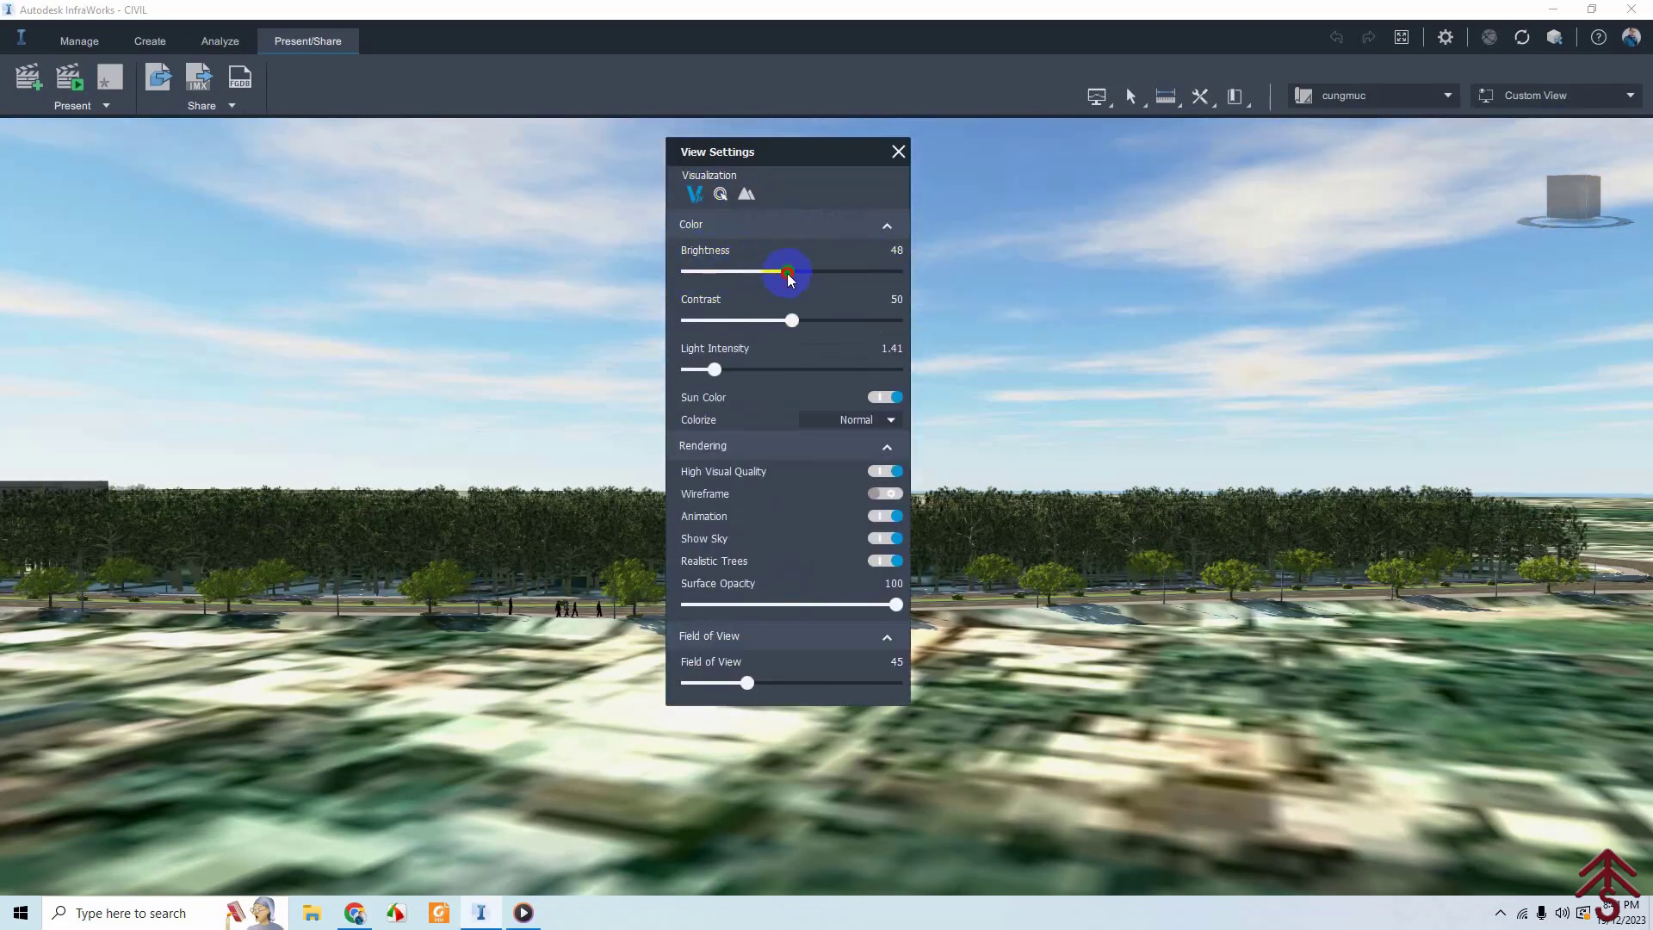
# Lower brightness to 49, comparing Sun Color and Wireframe but keeping both as before.
pyautogui.moveTo(781, 280); pyautogui.dragTo(790, 280)
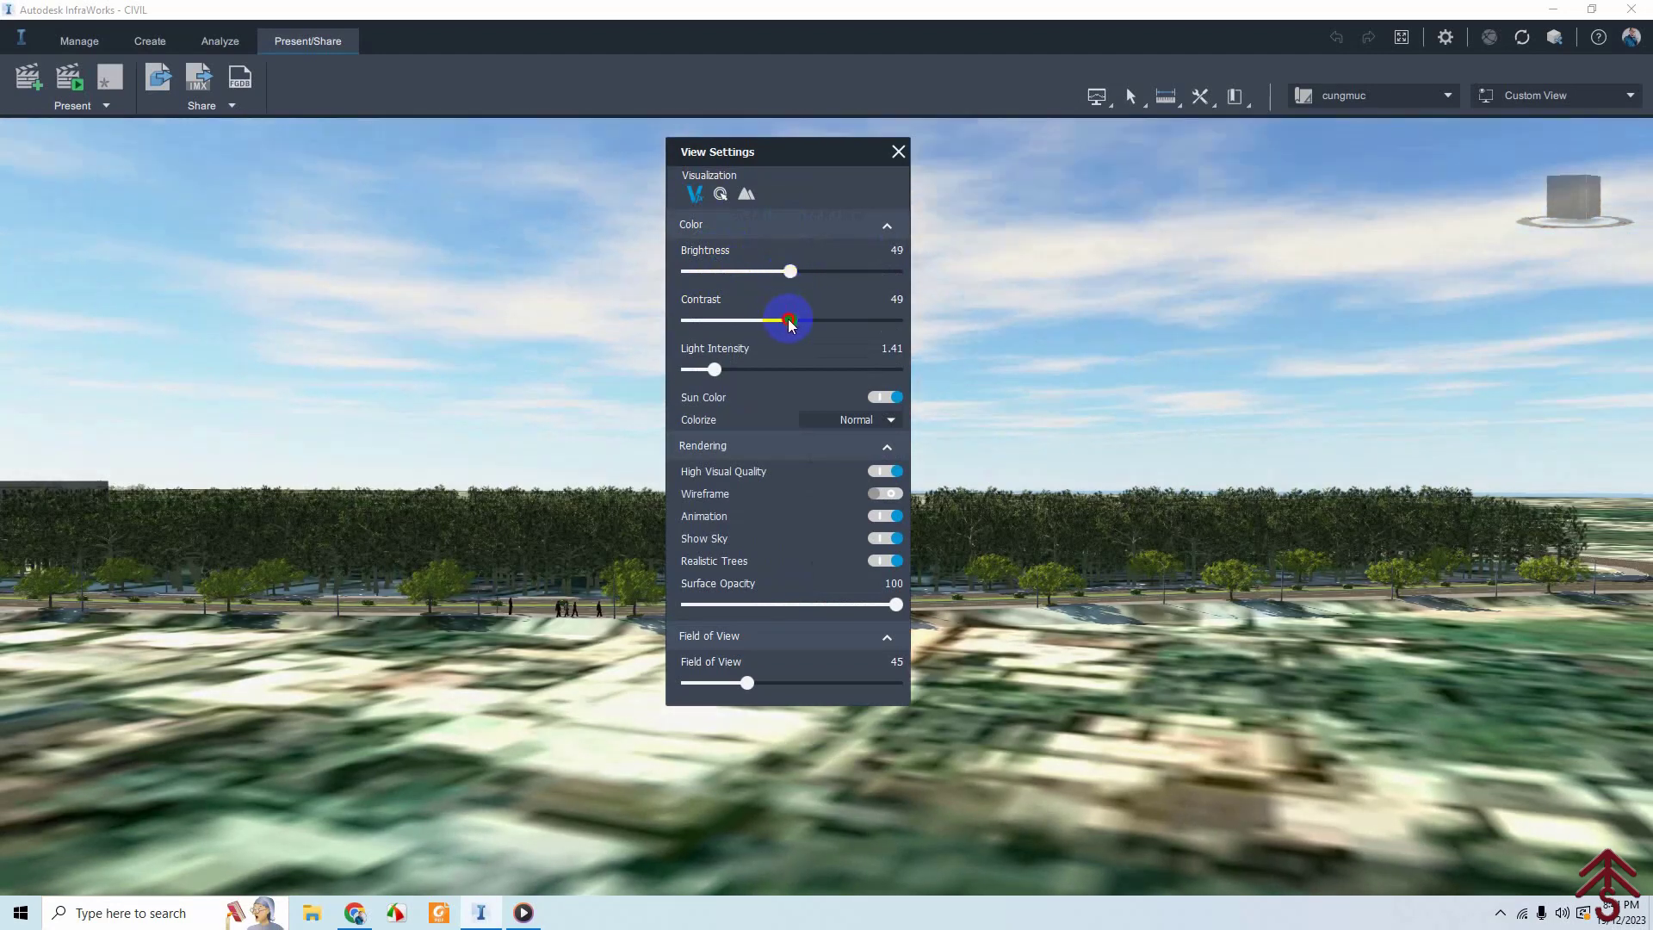
pyautogui.moveTo(835, 406)
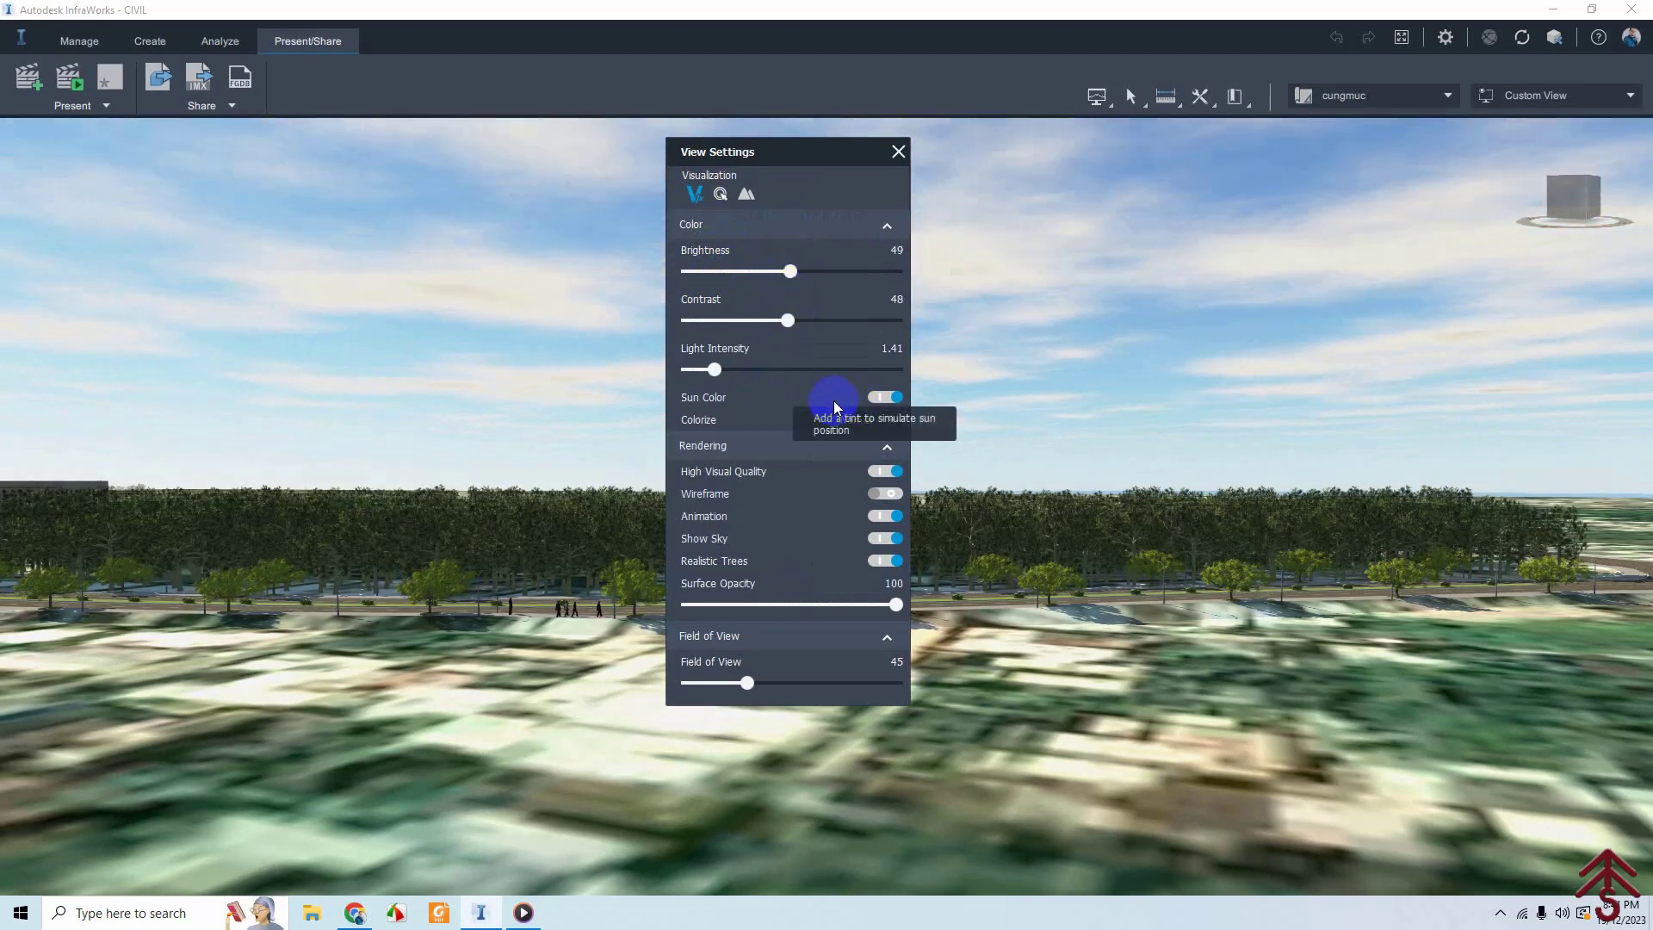
pyautogui.click(877, 399)
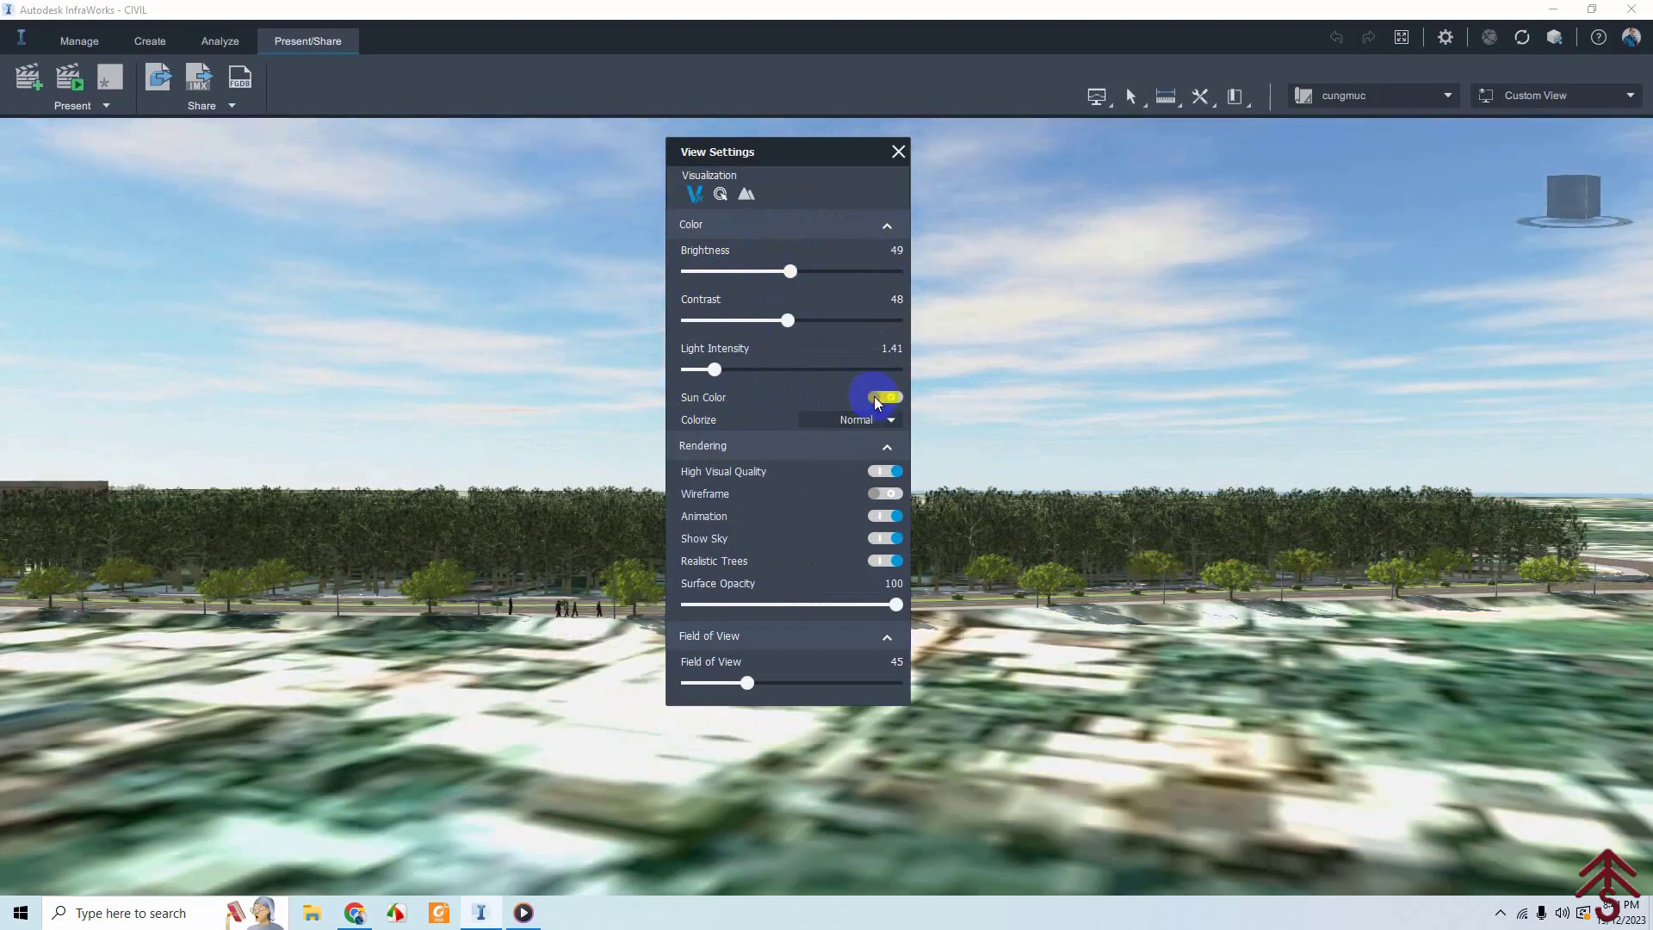
pyautogui.click(893, 404)
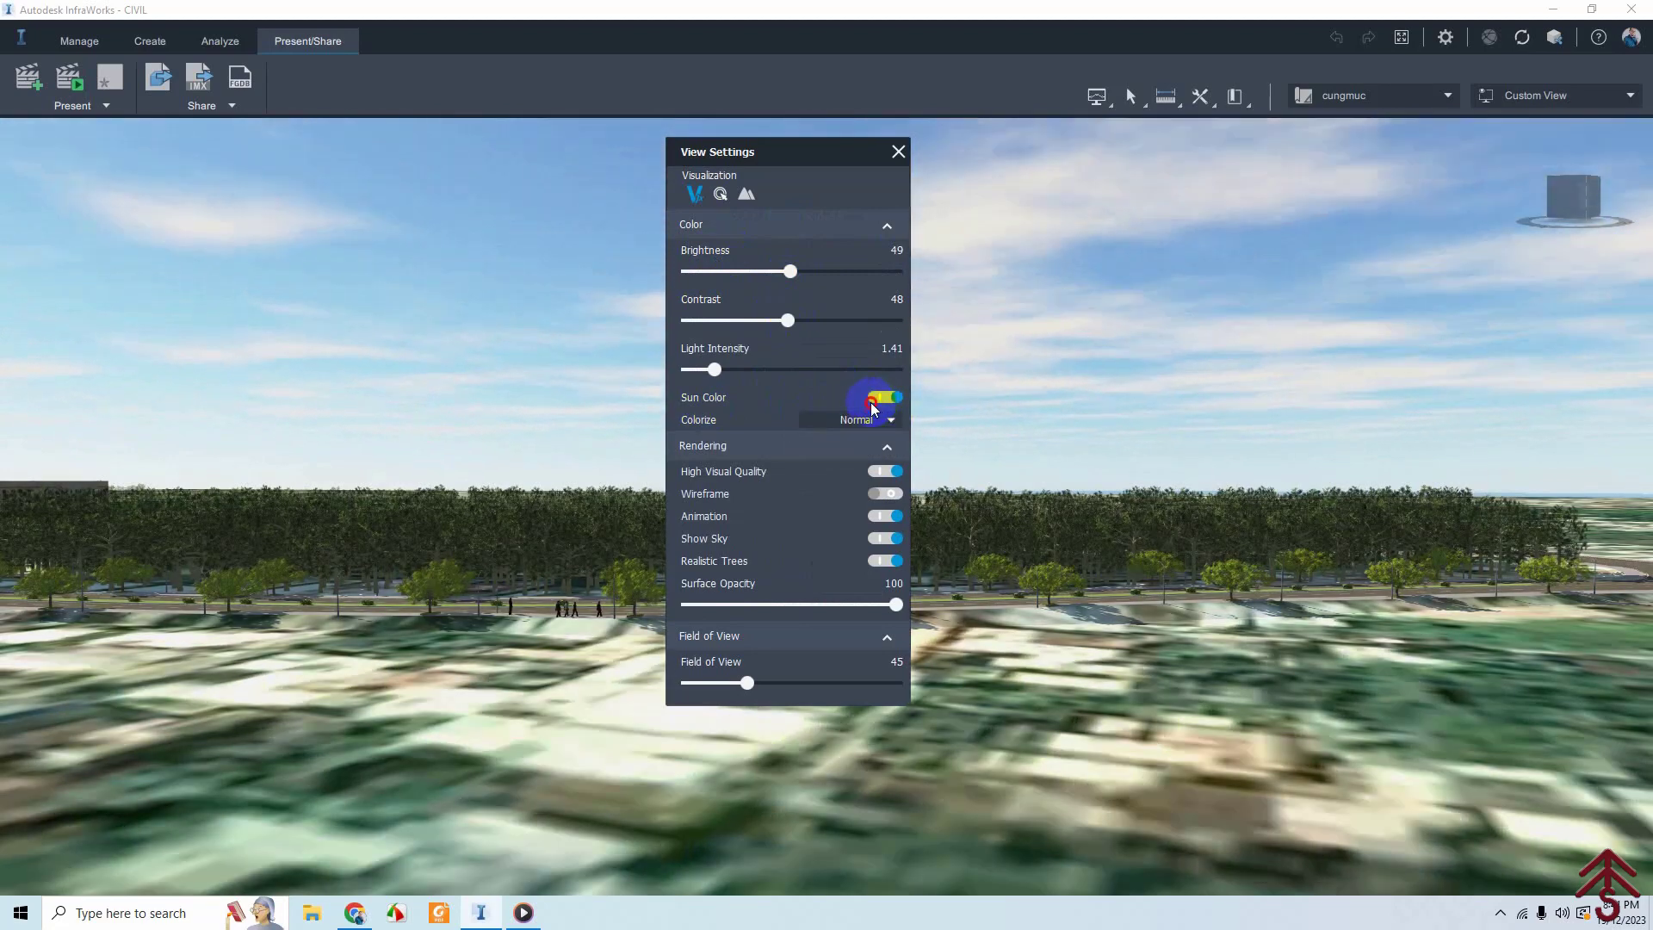
pyautogui.click(874, 405)
pyautogui.click(895, 400)
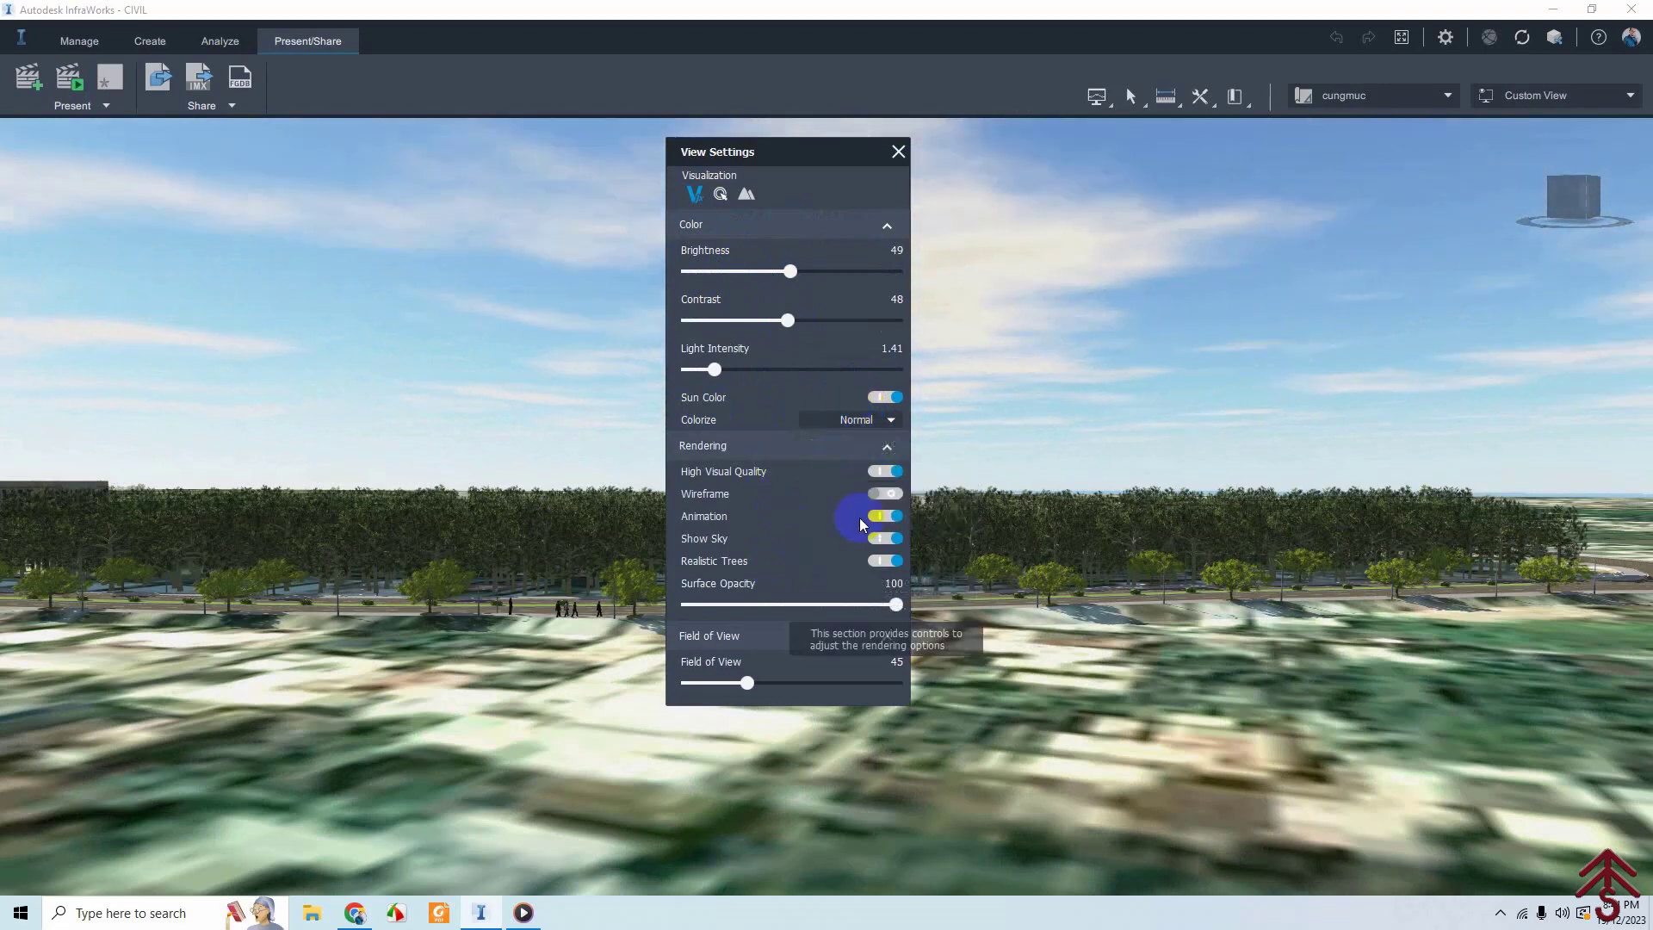
pyautogui.click(890, 496)
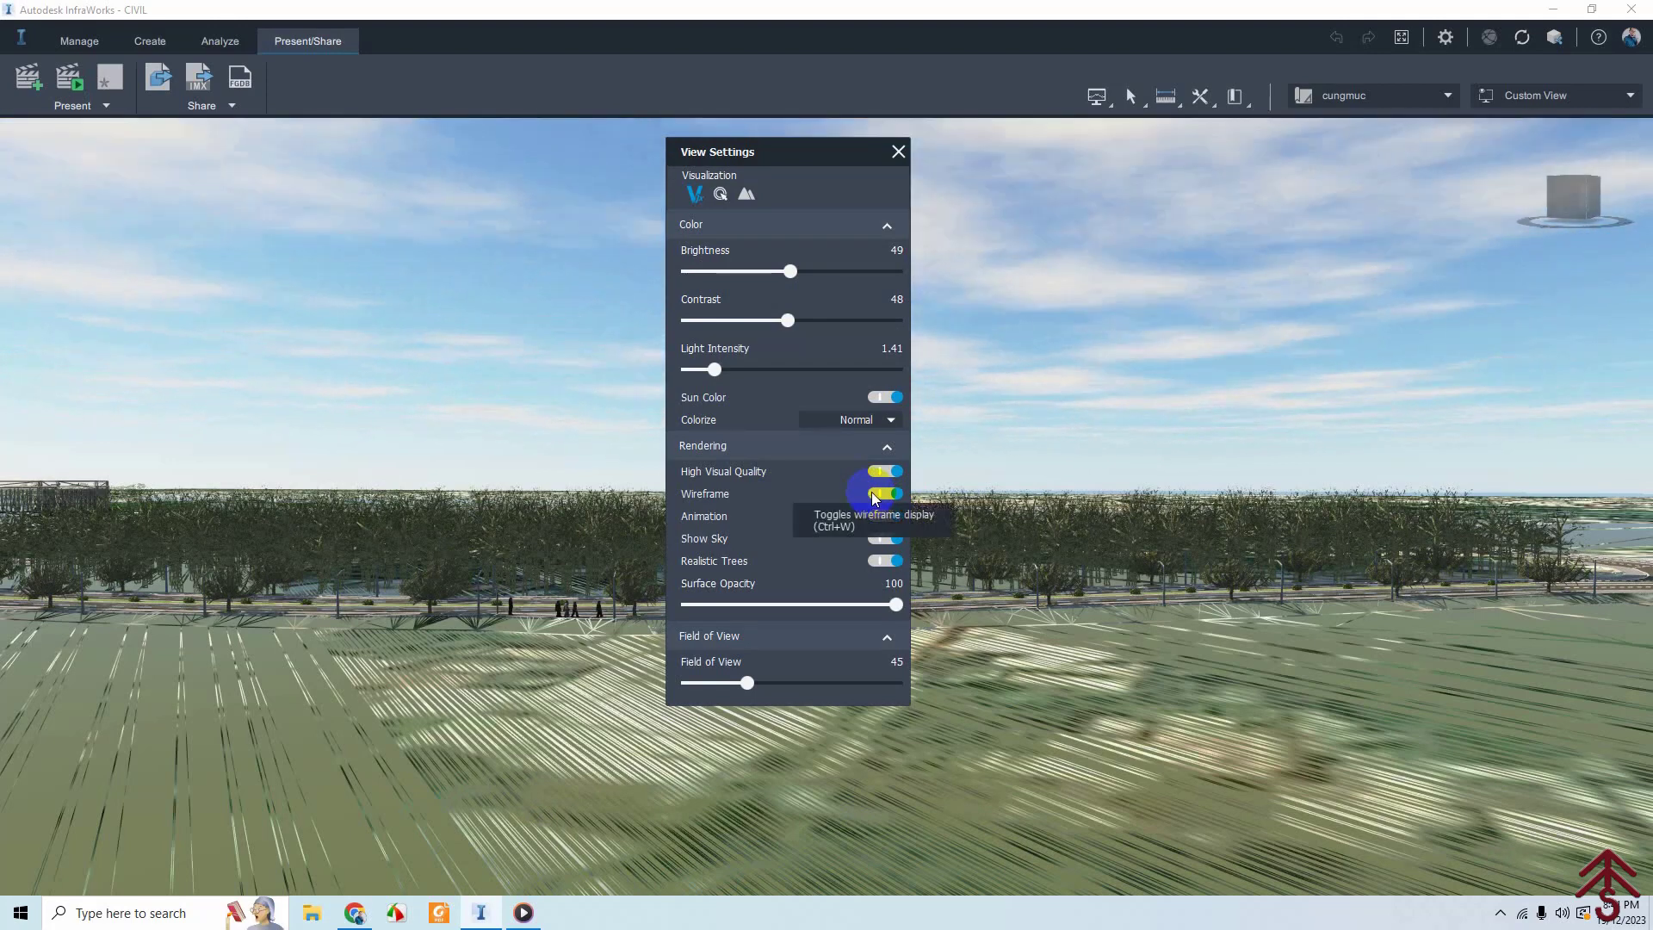
pyautogui.click(890, 494)
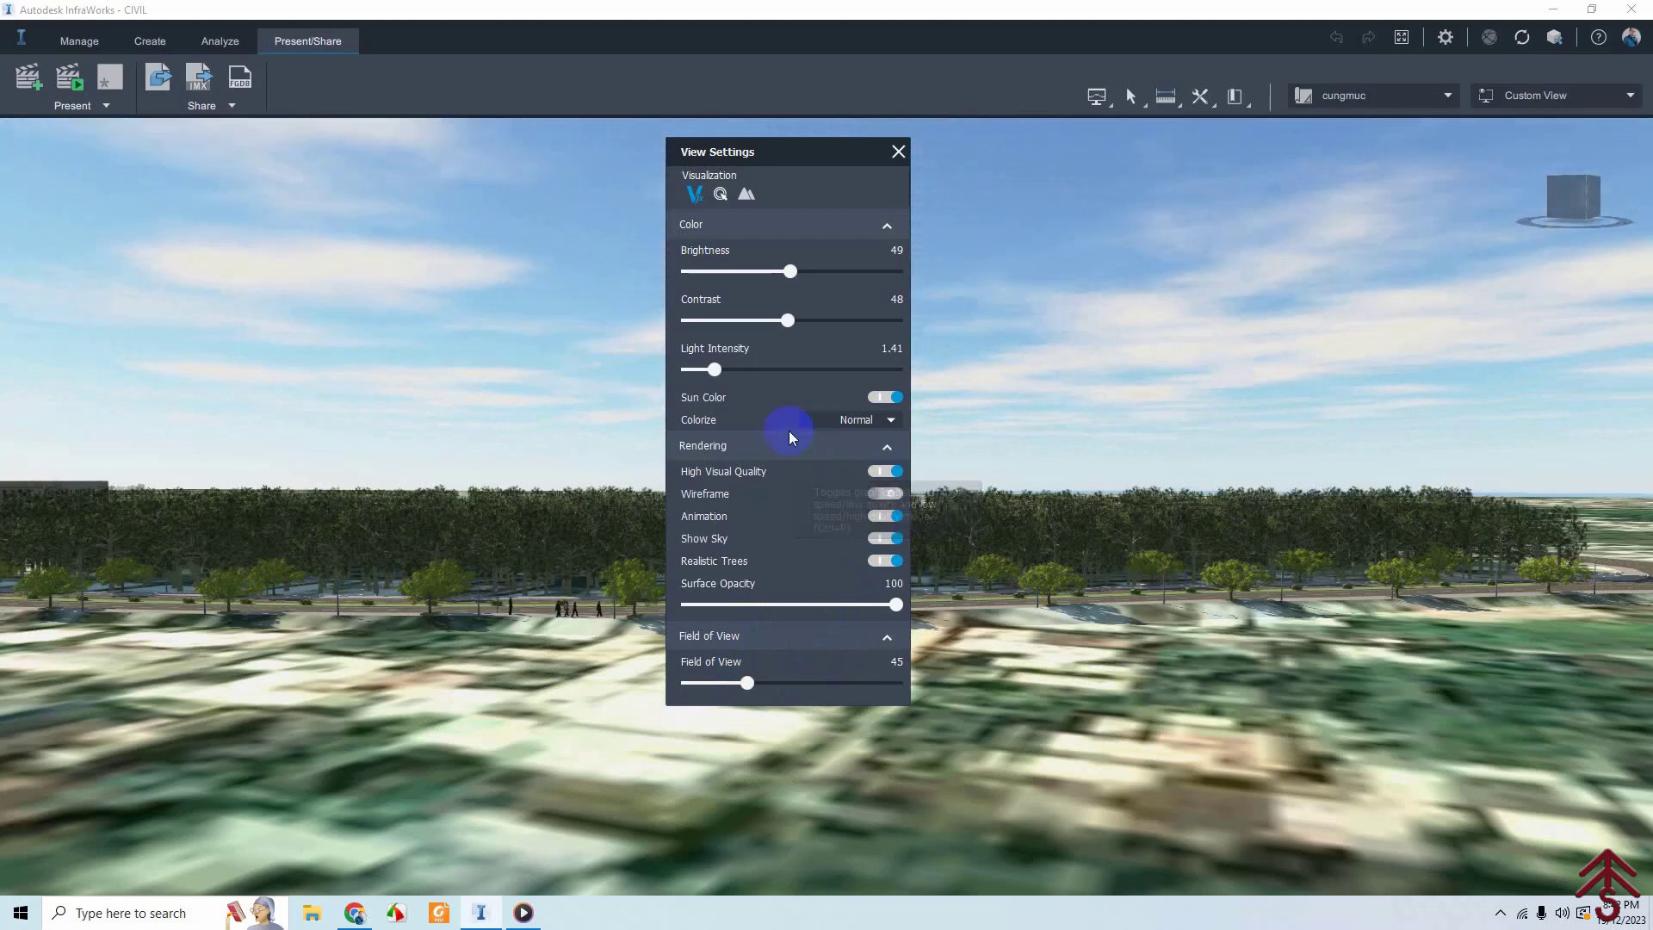
pyautogui.moveTo(771, 152); pyautogui.dragTo(759, 167)
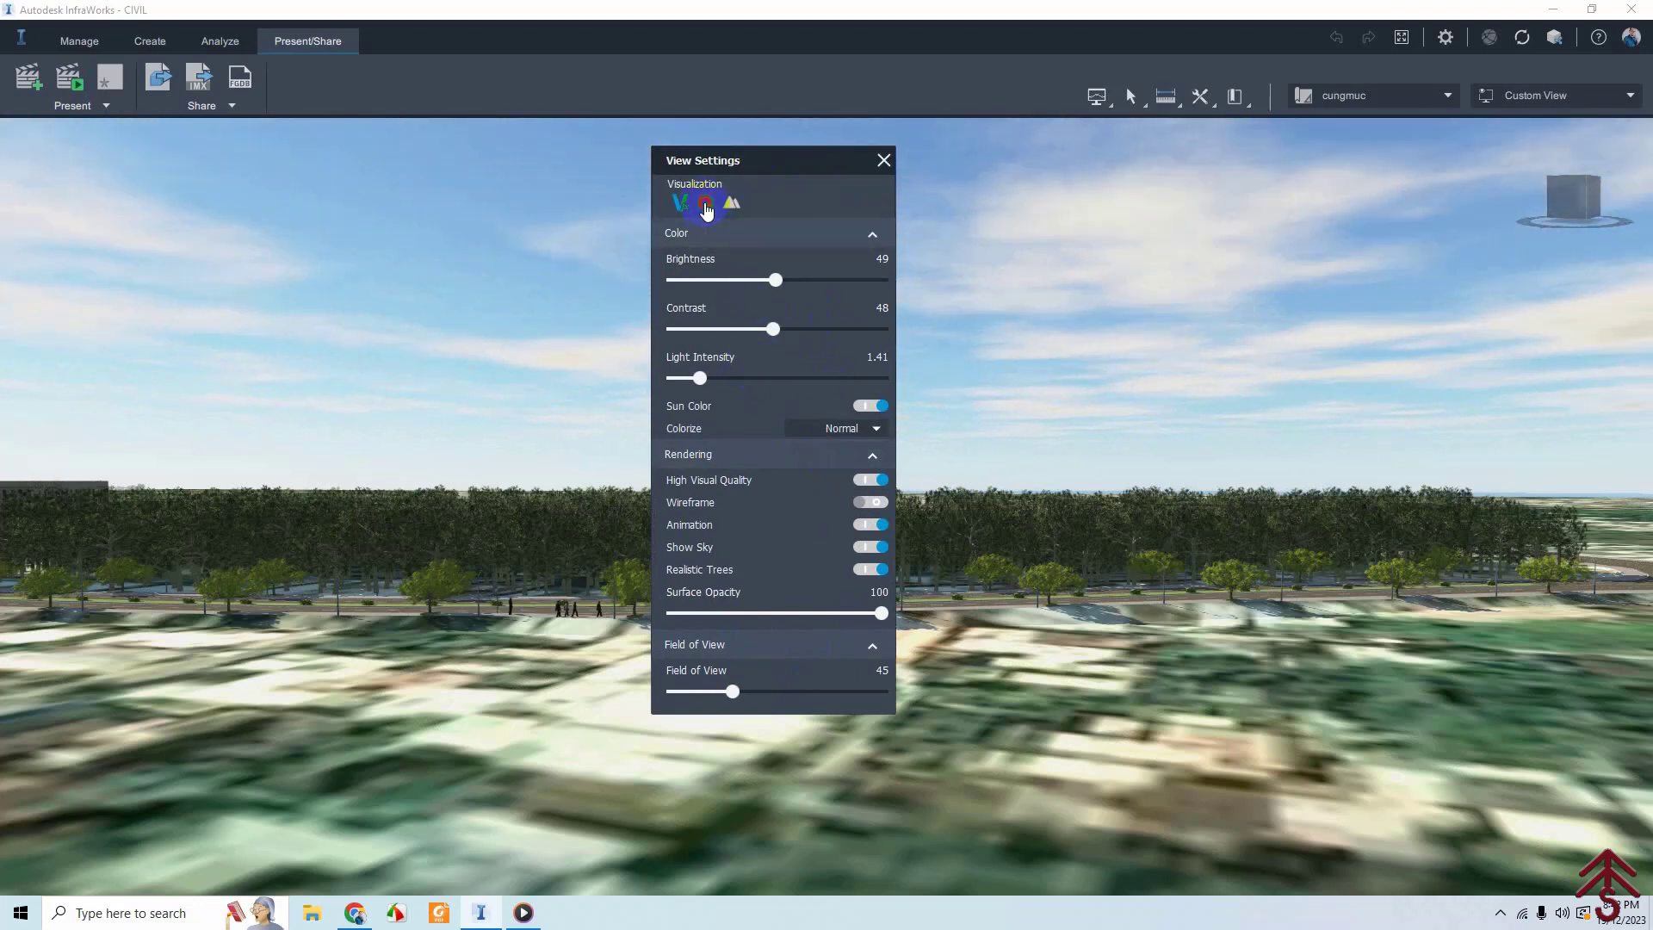
# Review the Interaction options, then show terrain contours (1.0m minor, 5.0m major intervals).
pyautogui.click(706, 203)
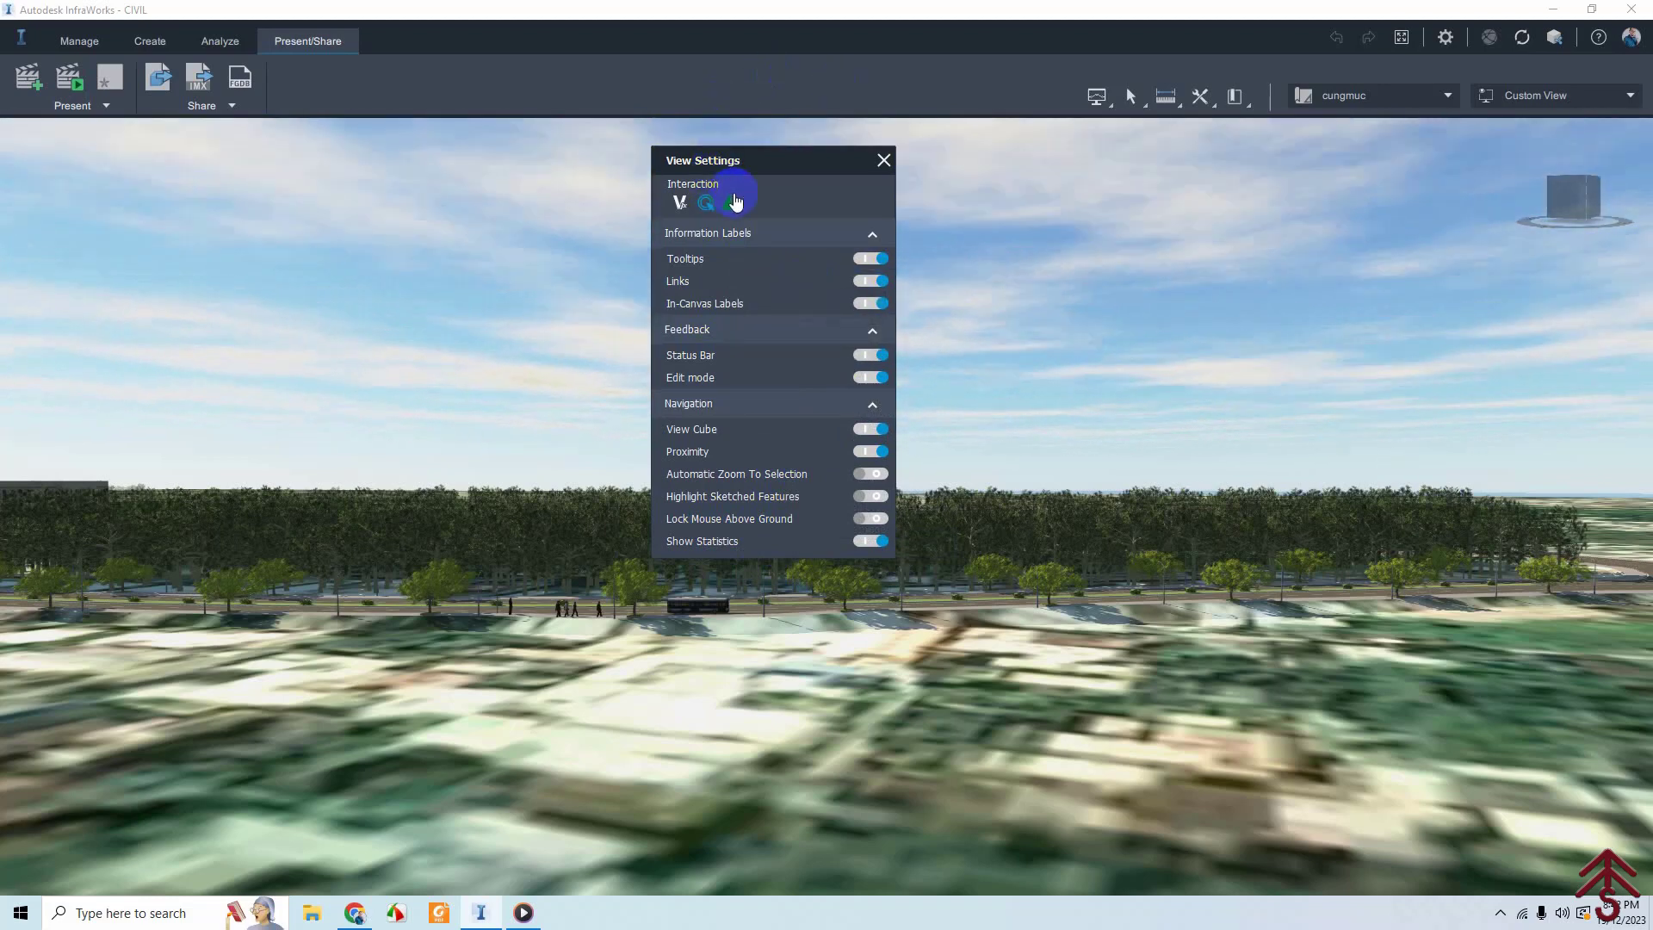
pyautogui.click(769, 198)
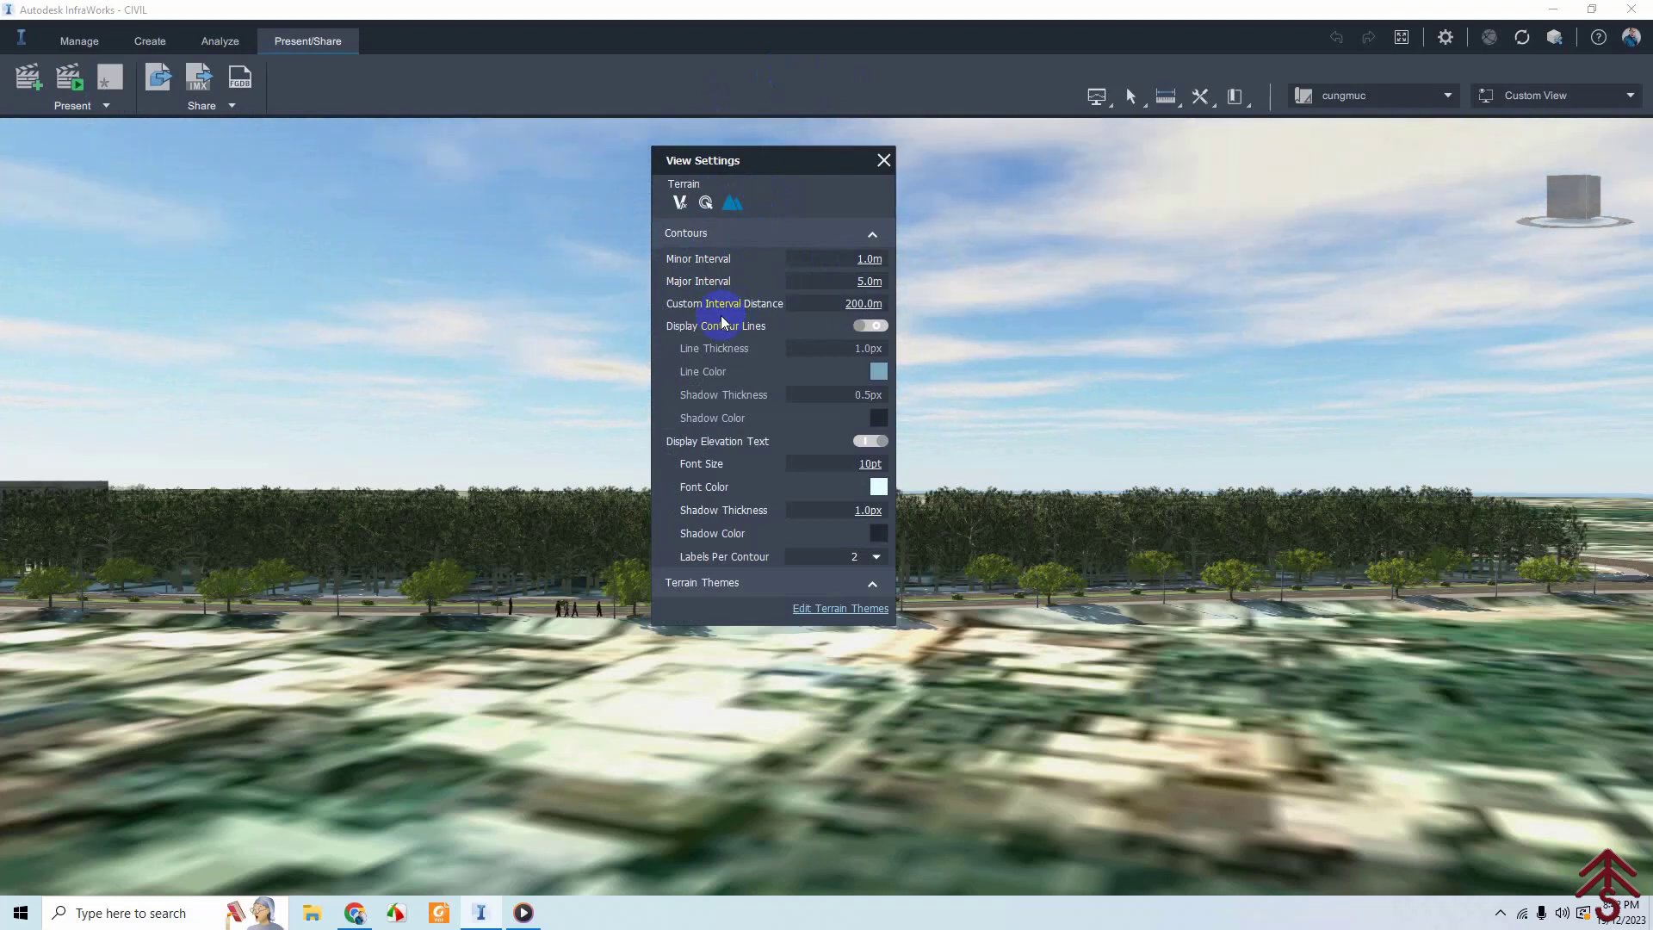
# Preview contour lines with elevation text, switch them off, then close View Settings.
pyautogui.click(870, 327)
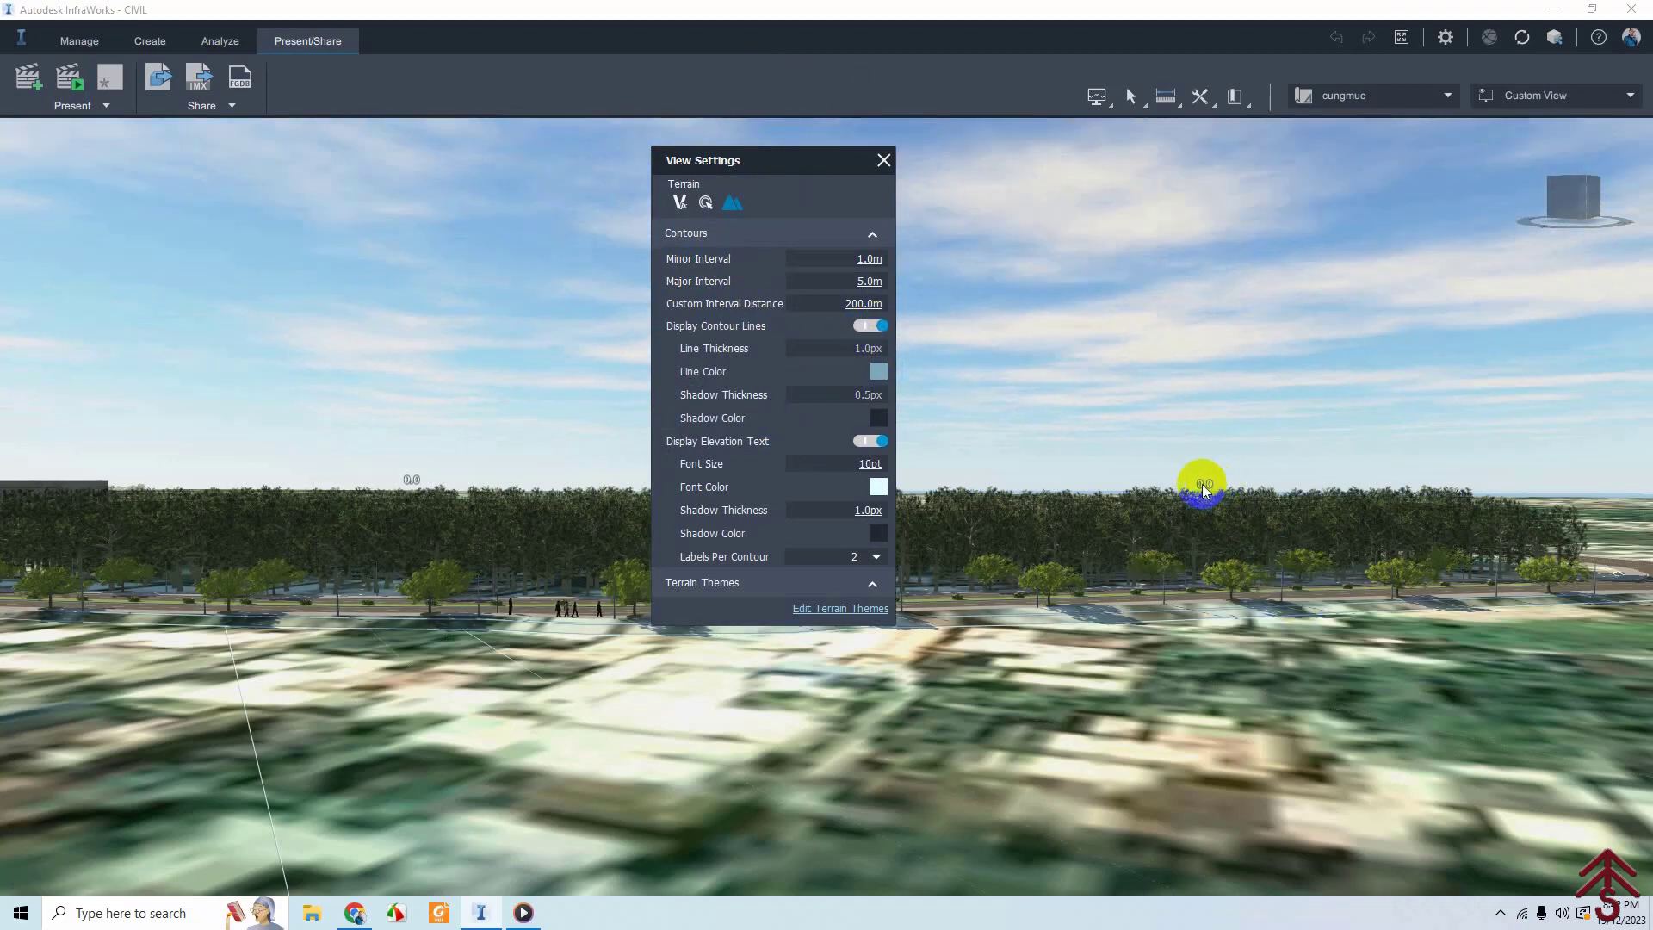
pyautogui.click(860, 327)
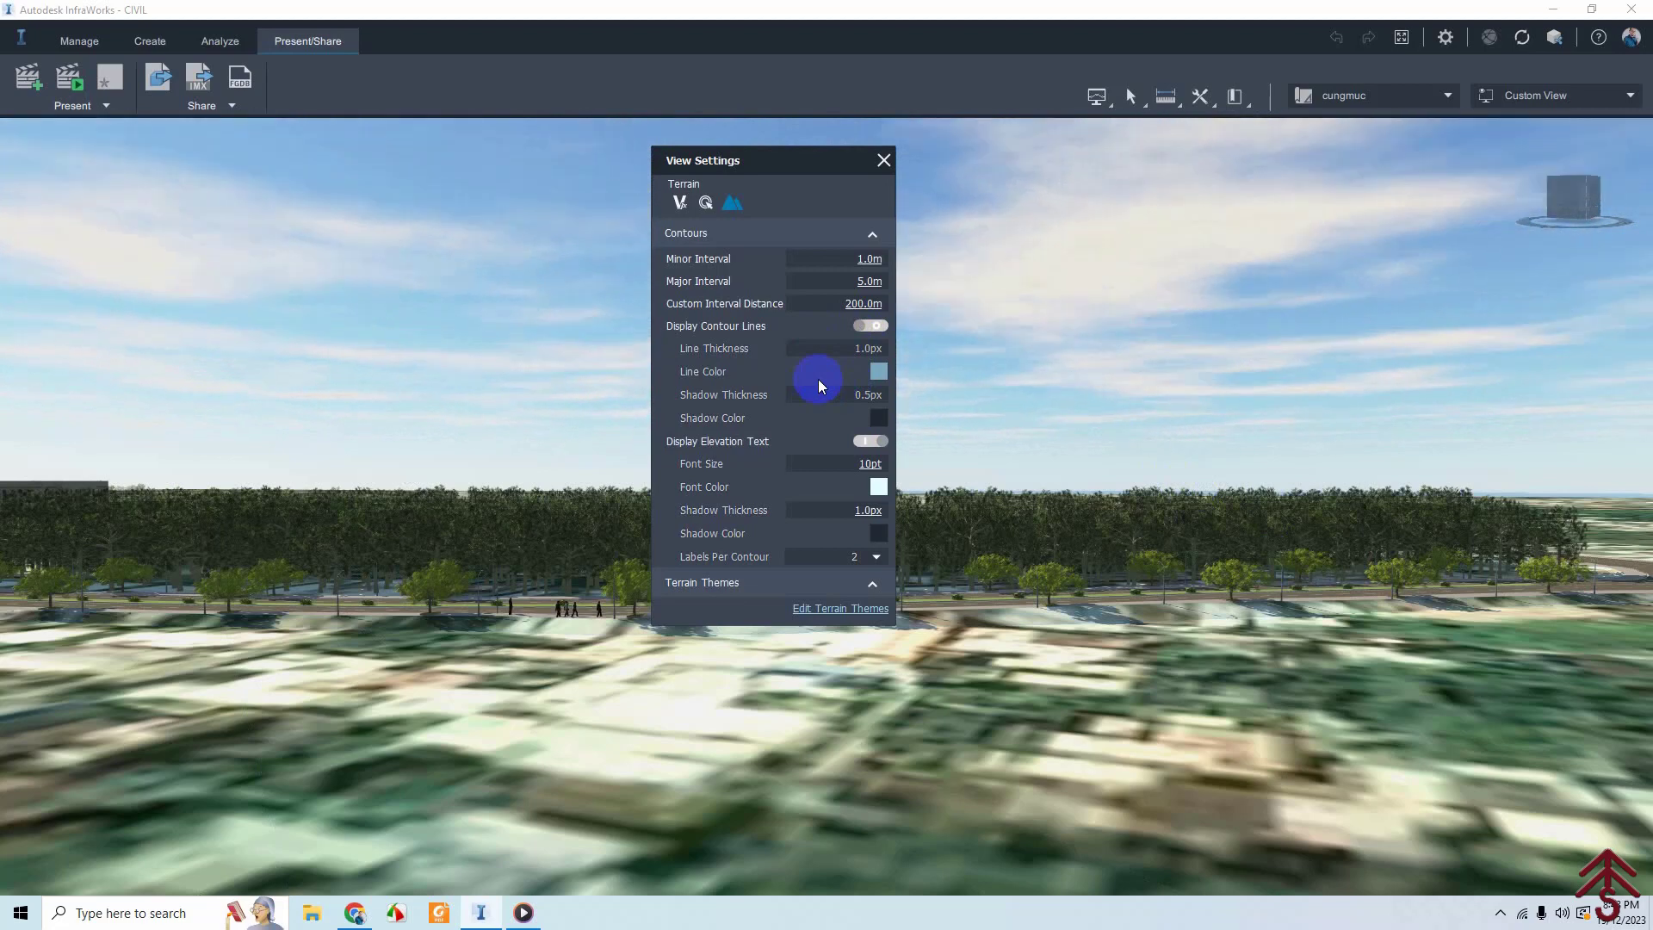
pyautogui.click(868, 441)
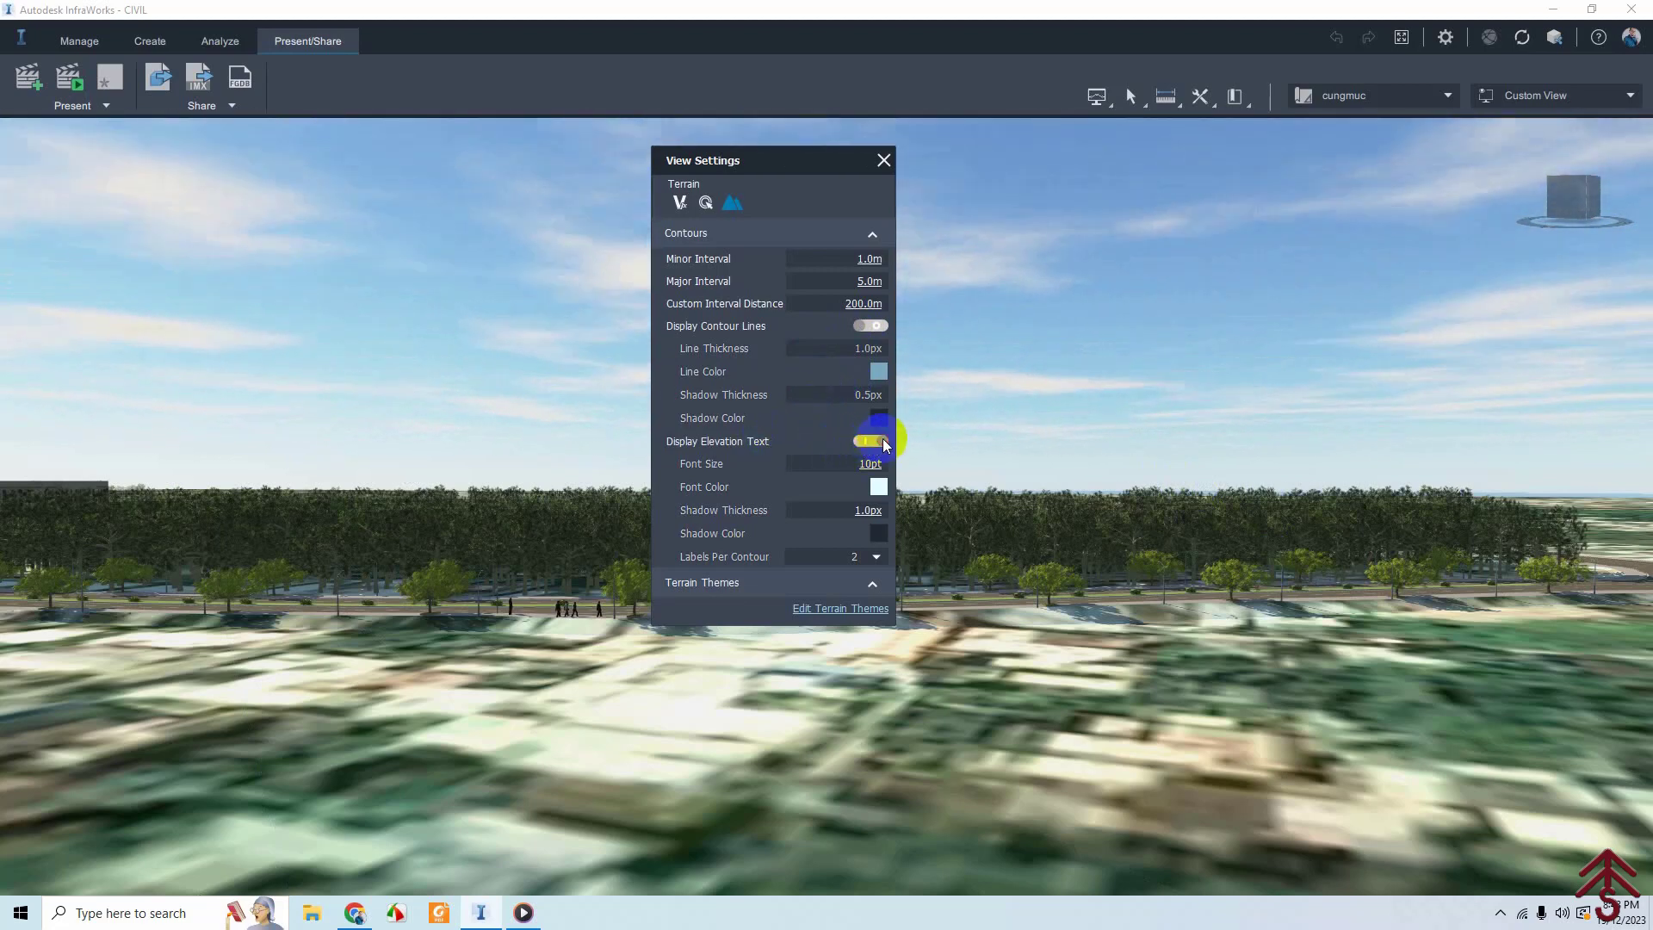
pyautogui.click(874, 326)
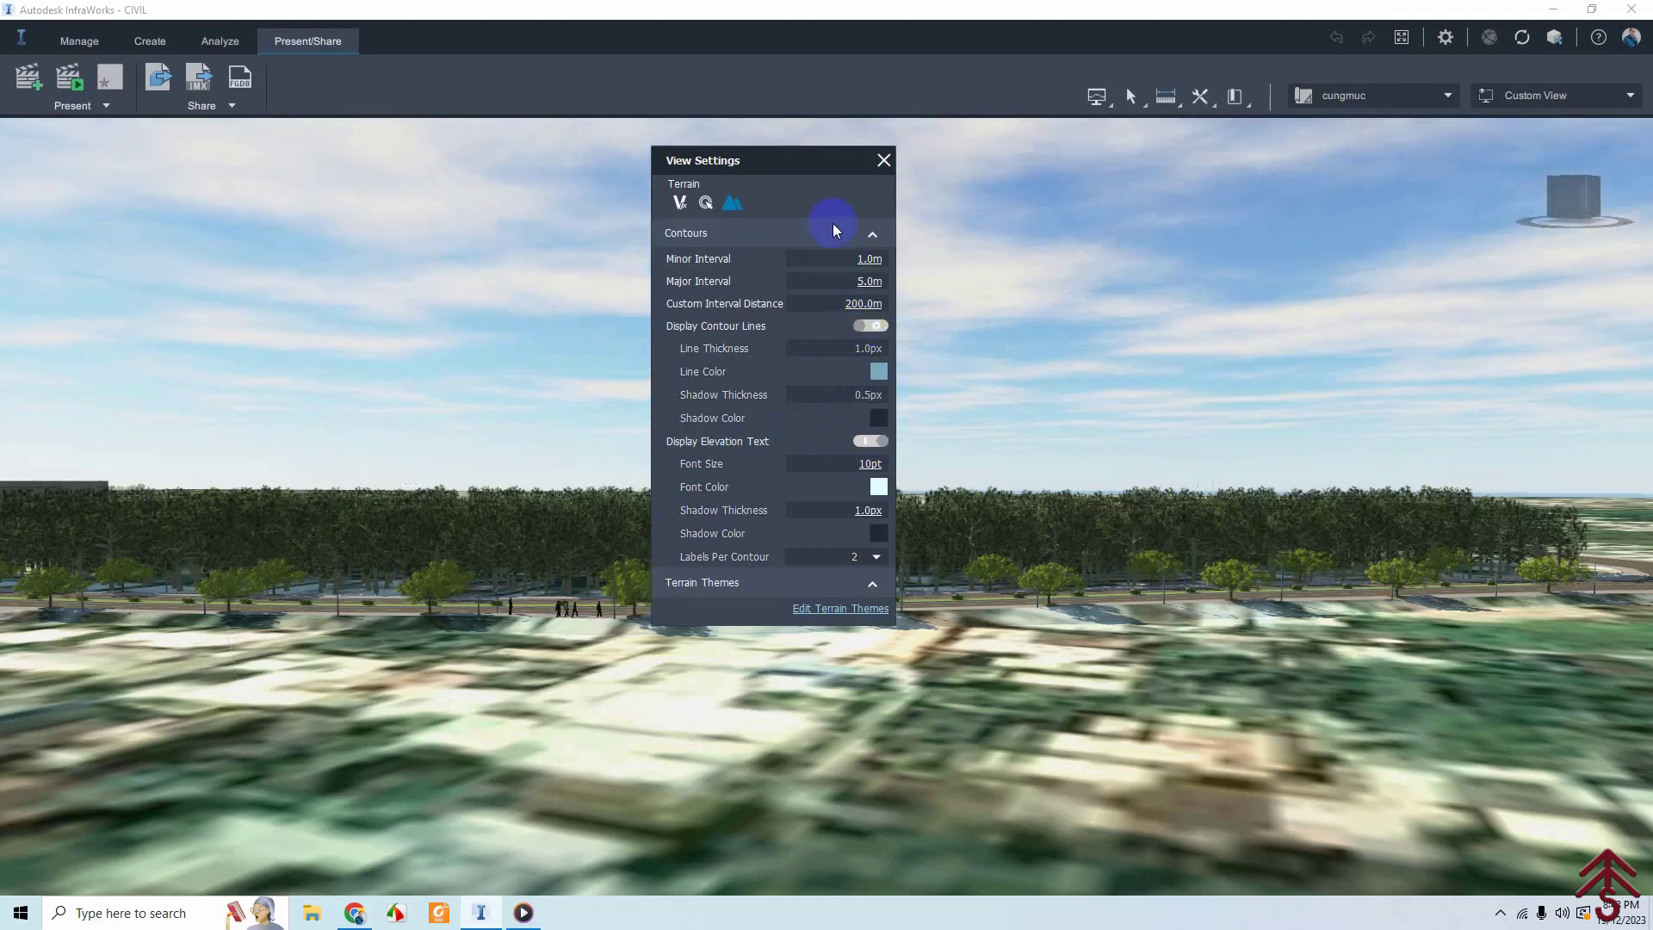
pyautogui.moveTo(830, 169); pyautogui.dragTo(822, 200)
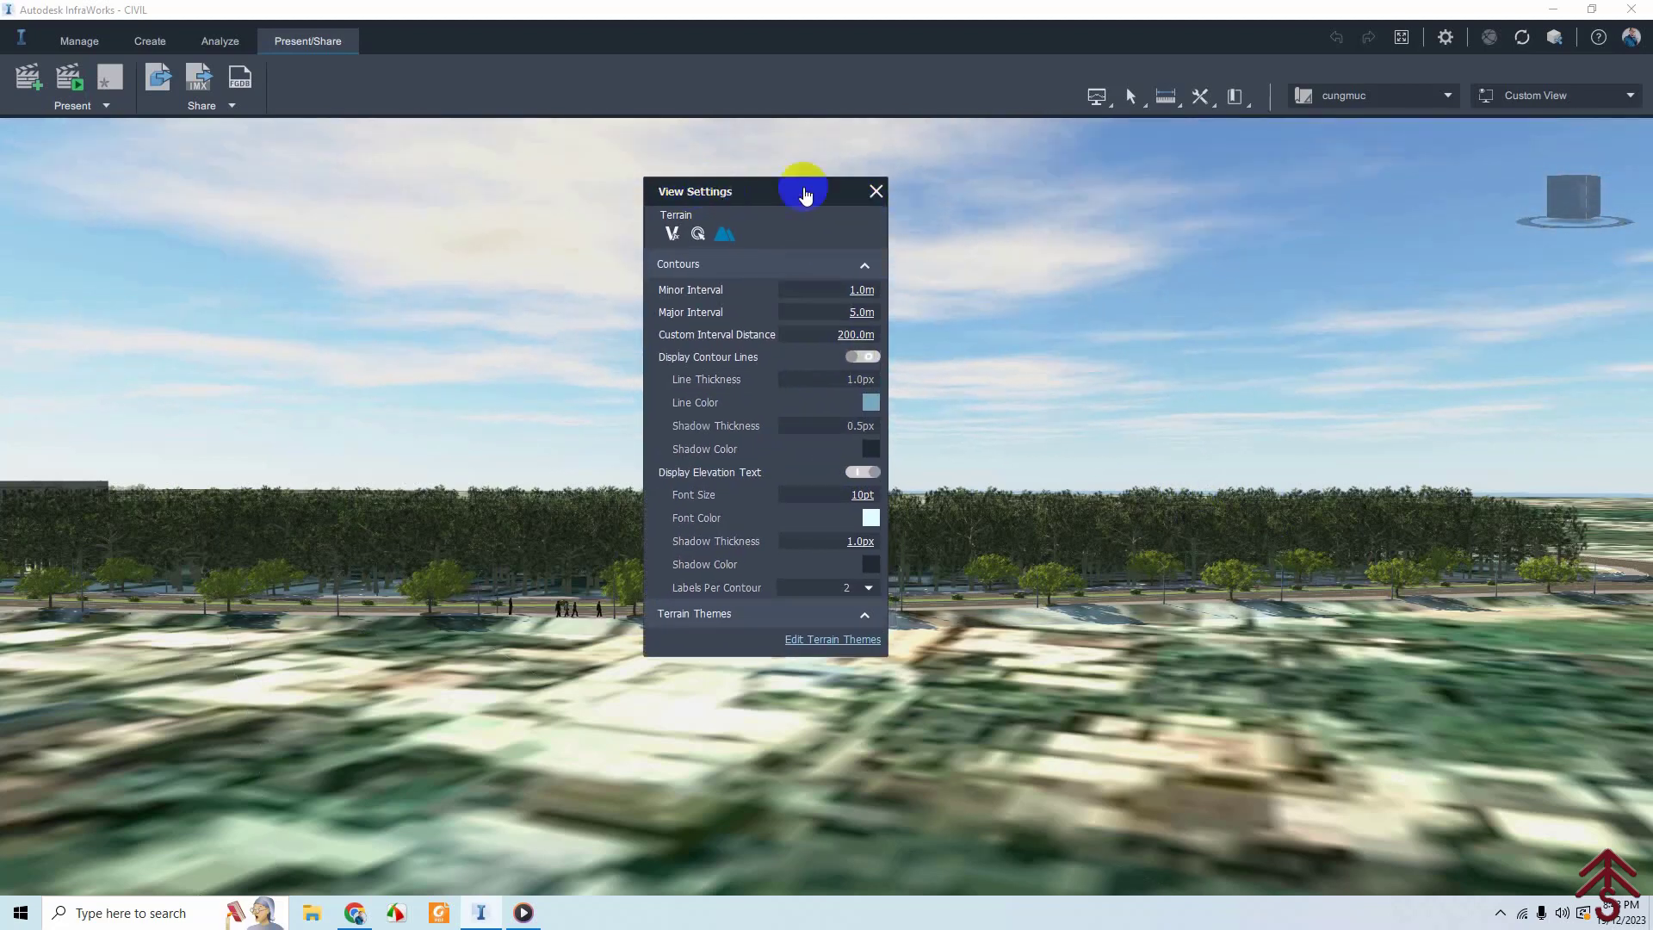
pyautogui.click(877, 199)
# Orbit to show the tree-lined road, roundabout and fields across the wider terrain.
pyautogui.moveTo(635, 498)
pyautogui.mouseDown(button='middle')
pyautogui.moveTo(1048, 508)
pyautogui.moveTo(952, 483)
pyautogui.mouseUp(button='middle')
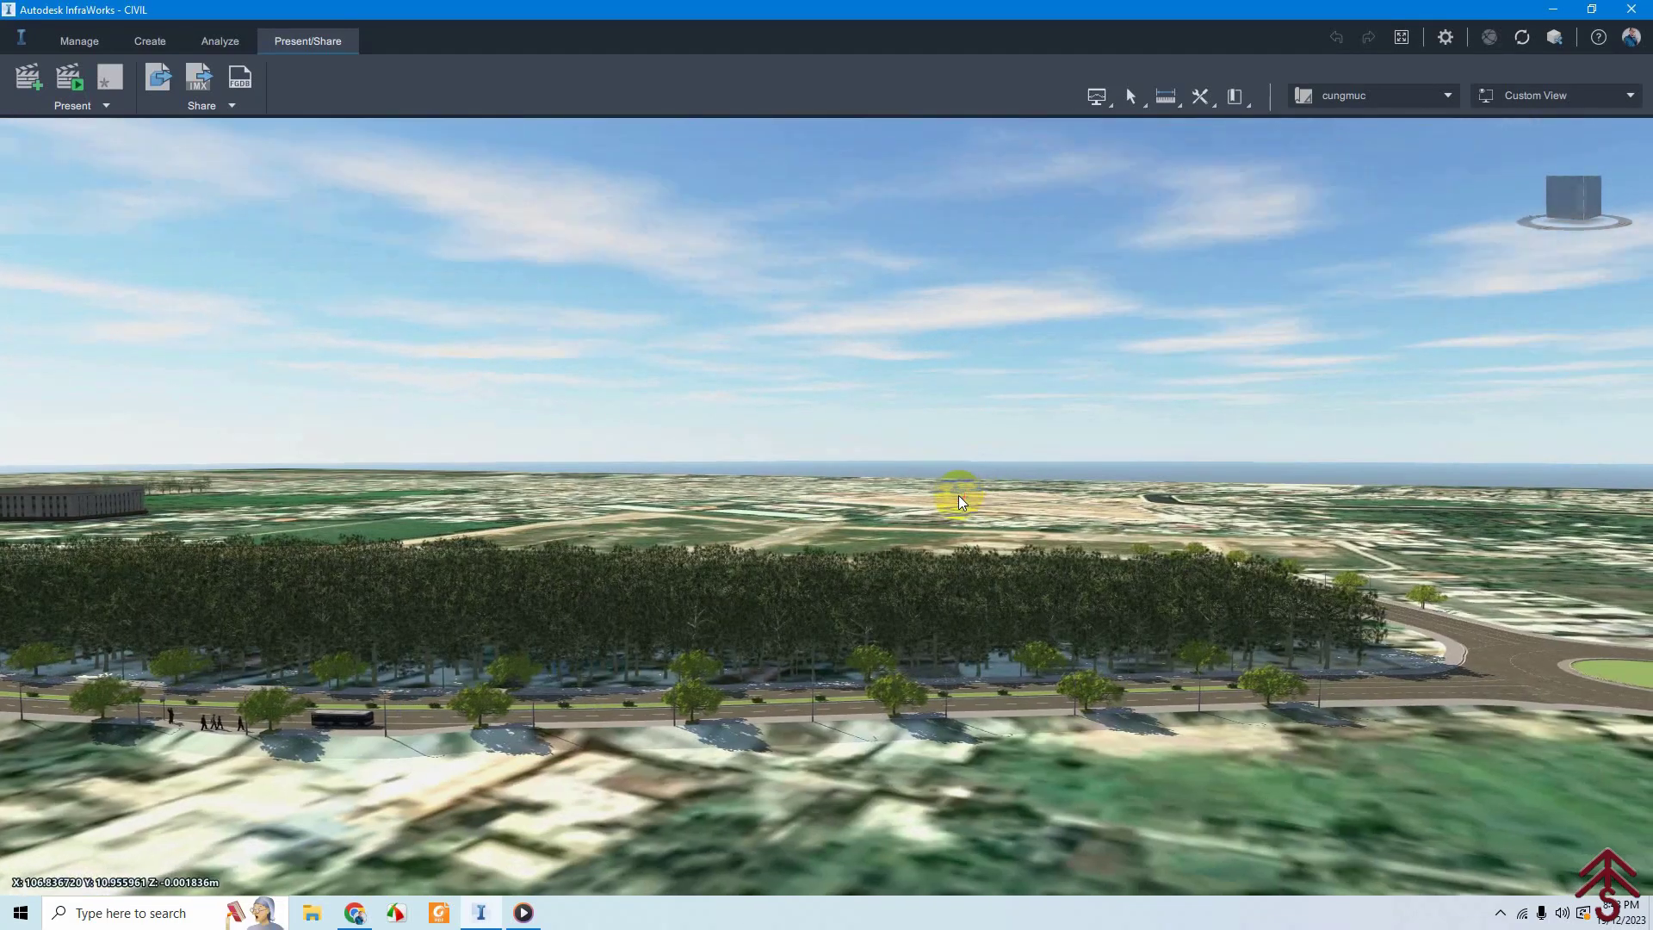